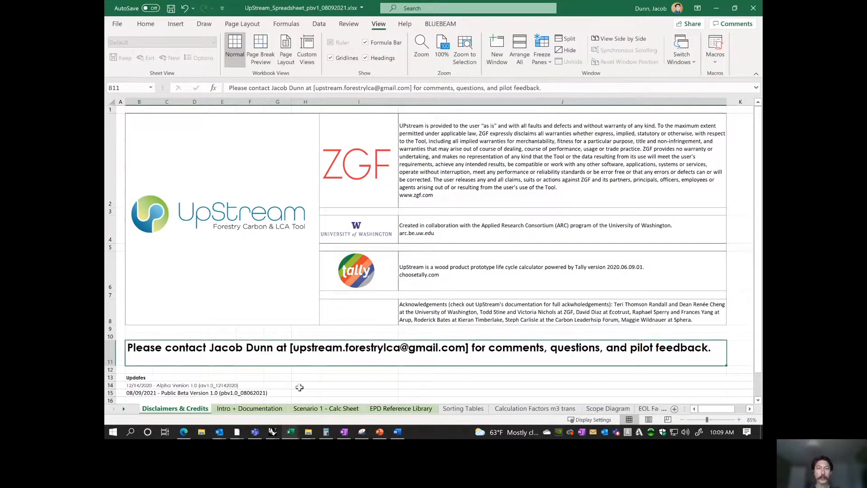
- Show the Scenario 1 - Calc Sheet in a second workbook window and place both windows side by side
left_click(327, 410)
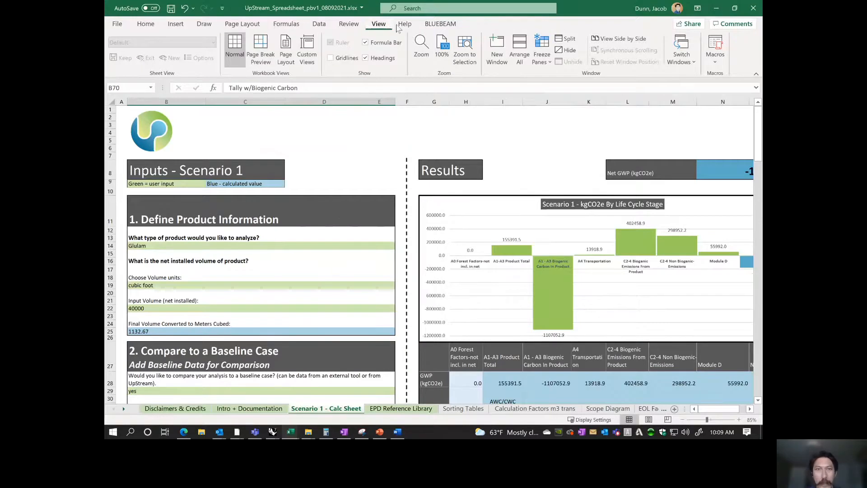
left_click(497, 50)
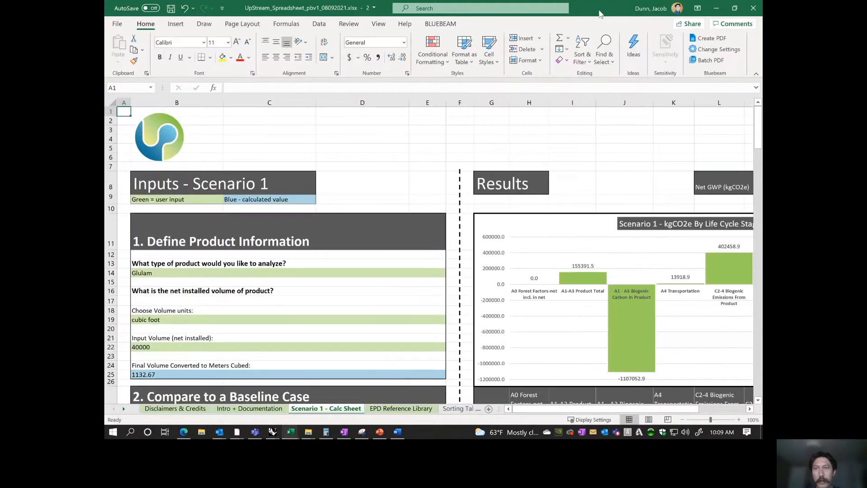
key("super+Right")
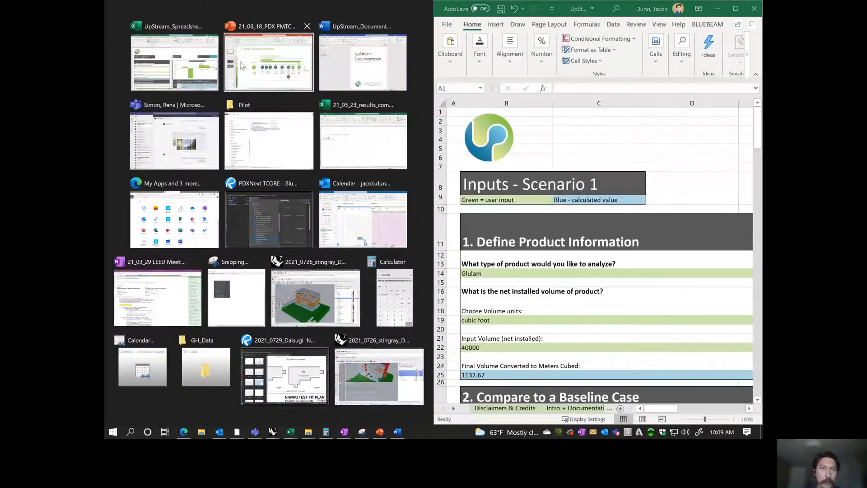
left_click(185, 66)
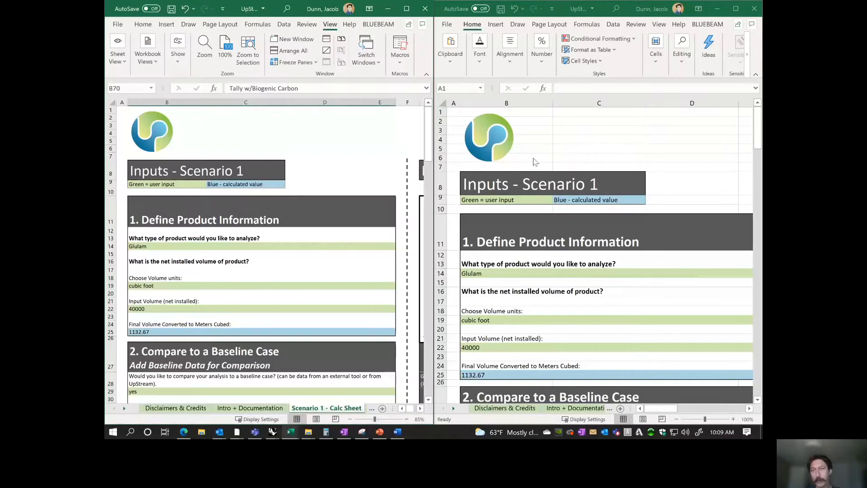
- Set the second workbook window to a custom magnification of 70%
left_click(747, 419)
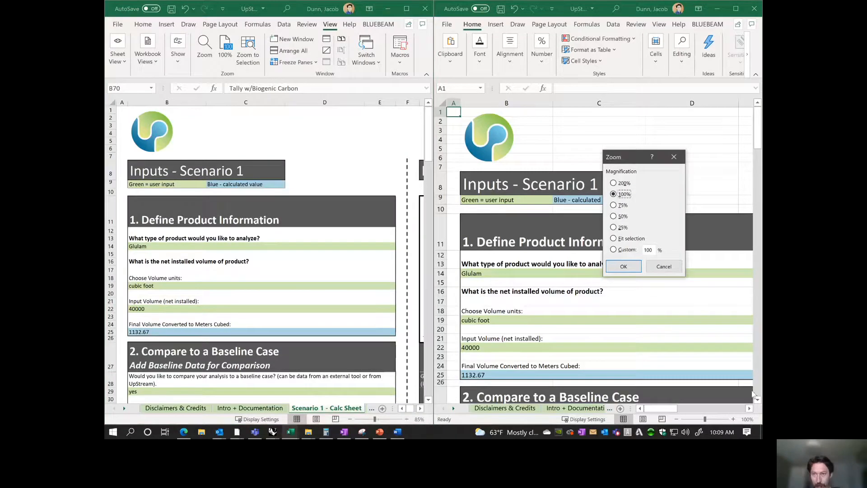
left_click(632, 249)
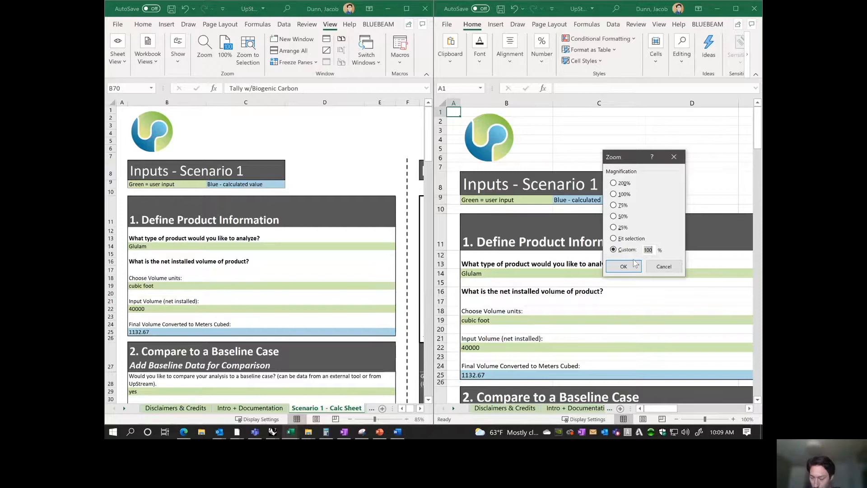
type("70")
left_click(632, 267)
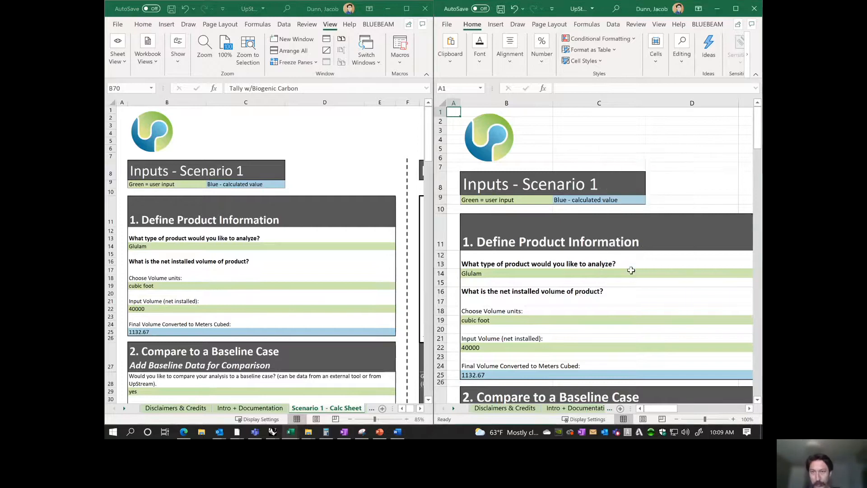
- Examine the Scenario 1 Results section in the second window, including the life cycle stage chart and the scenario comparison chart
left_click(681, 121)
key("Right")
key("Right")
key("Right")
key("Right")
key("Right")
key("Right")
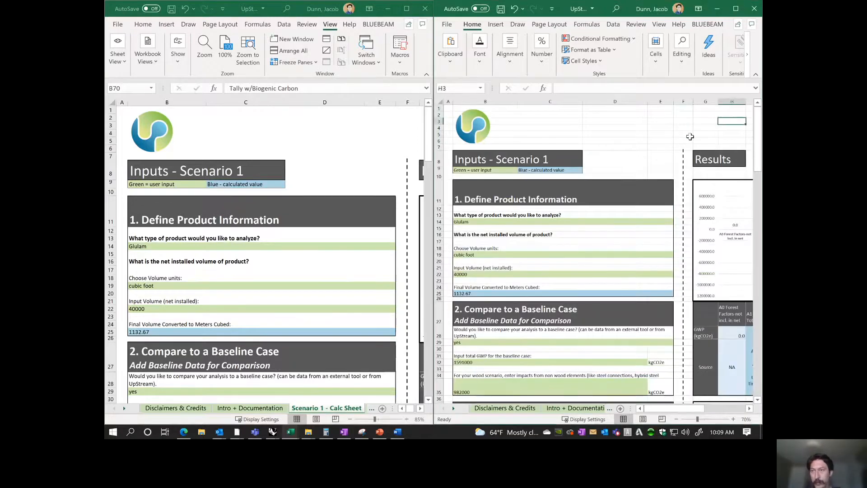
key("Right")
key("Right")
key("Right")
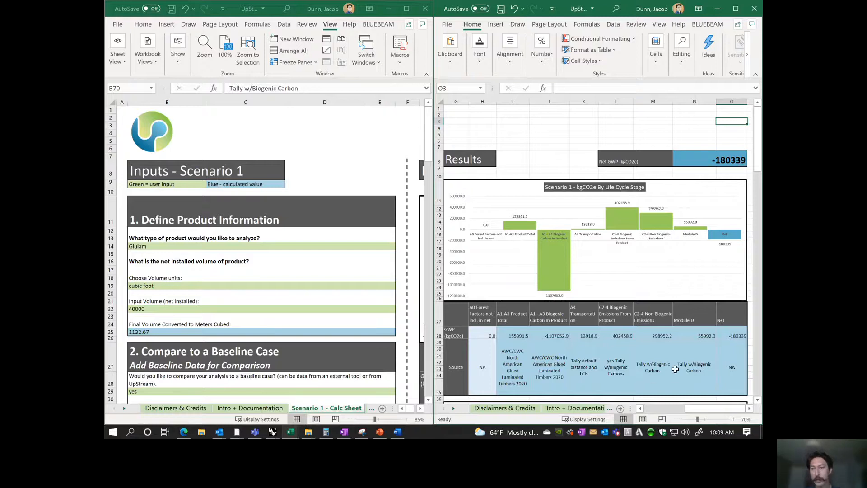
scroll(677, 280, "down", 6)
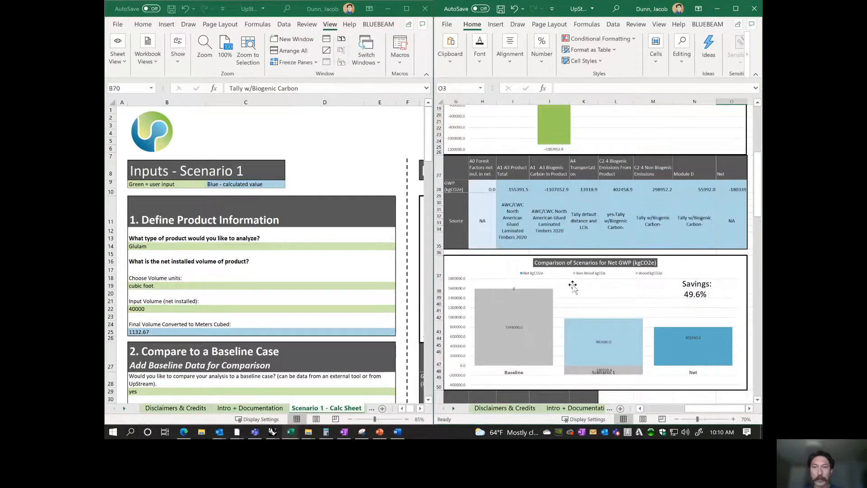
scroll(604, 298, "up", 6)
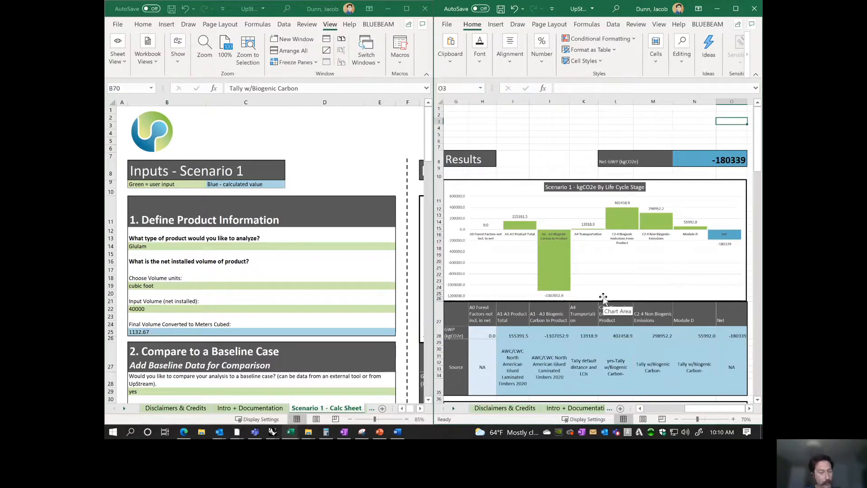
- Copy the "End of Life Data Source" label from section 5, Calculate Modules C2-4, in the inputs window
left_click(349, 198)
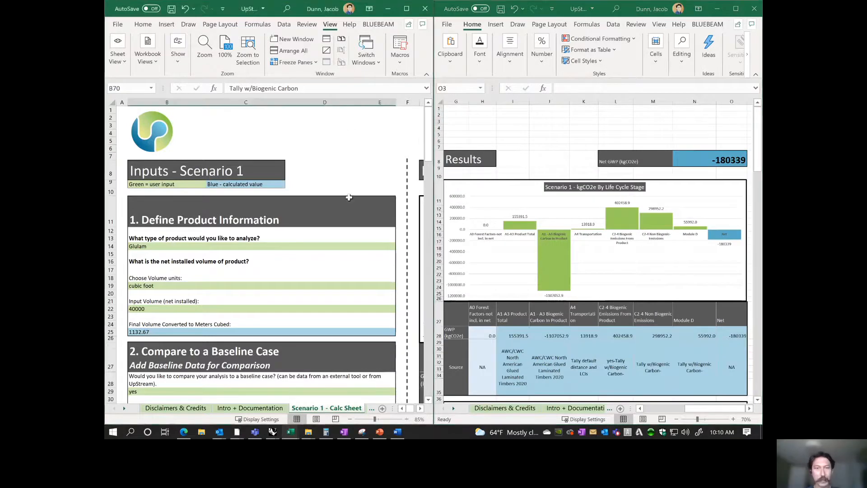
scroll(349, 197, "down", 14)
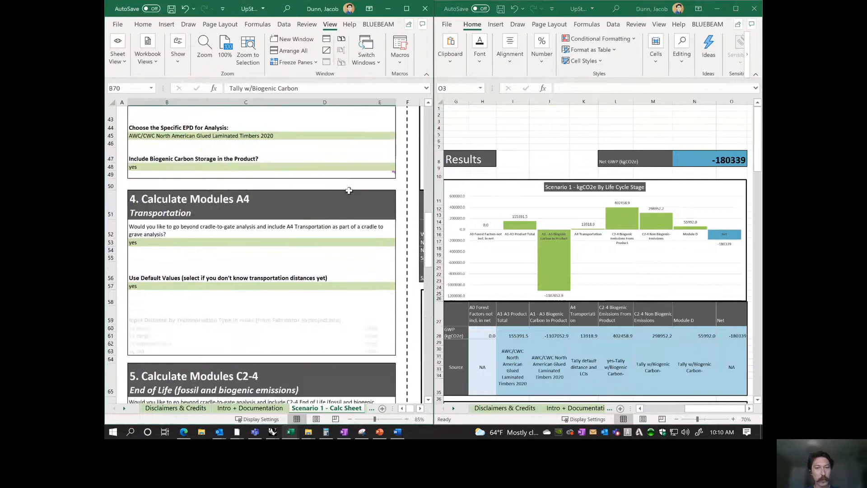
scroll(349, 190, "down", 5)
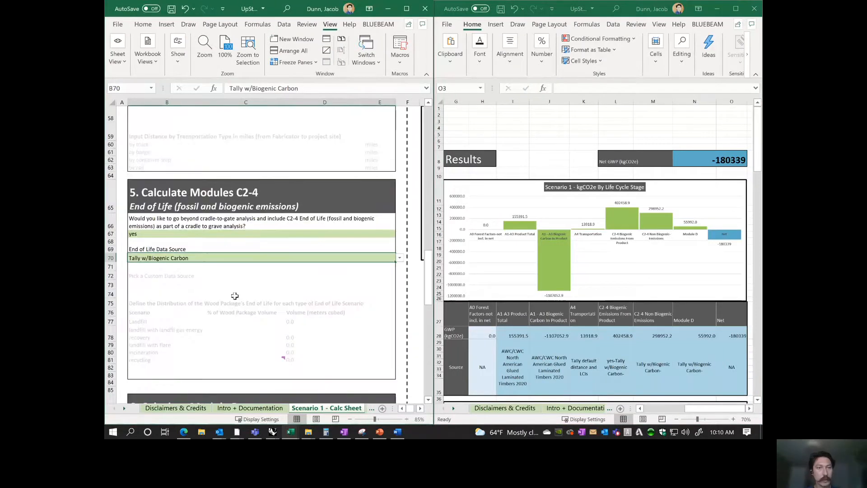
left_click(222, 244)
left_click(161, 259)
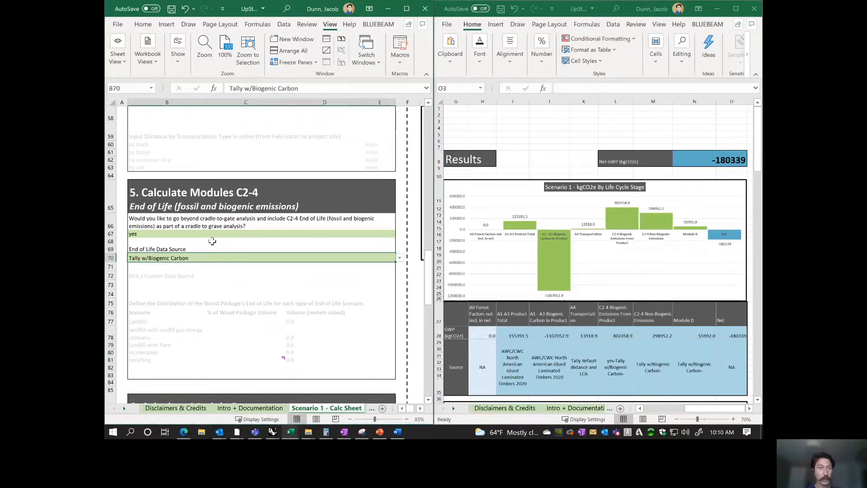
double_click(148, 249)
triple_click(177, 250)
key("ctrl+c")
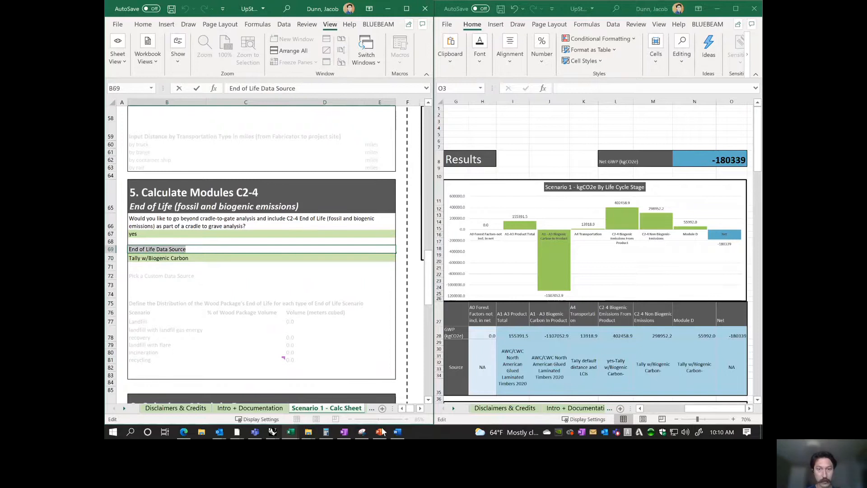
- Switch to the UpStream Documentation in Word and search it for the copied "End of Life Data Source" label
left_click(397, 432)
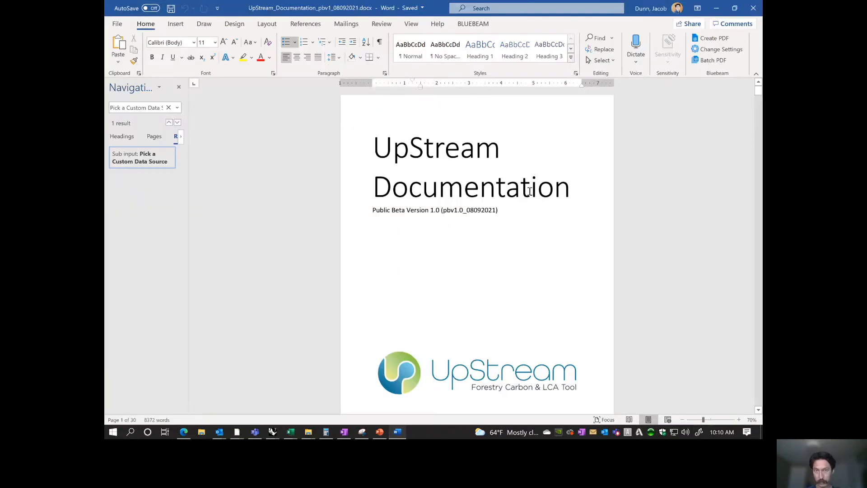
left_click(433, 247)
key("ctrl+f")
key("ctrl+v")
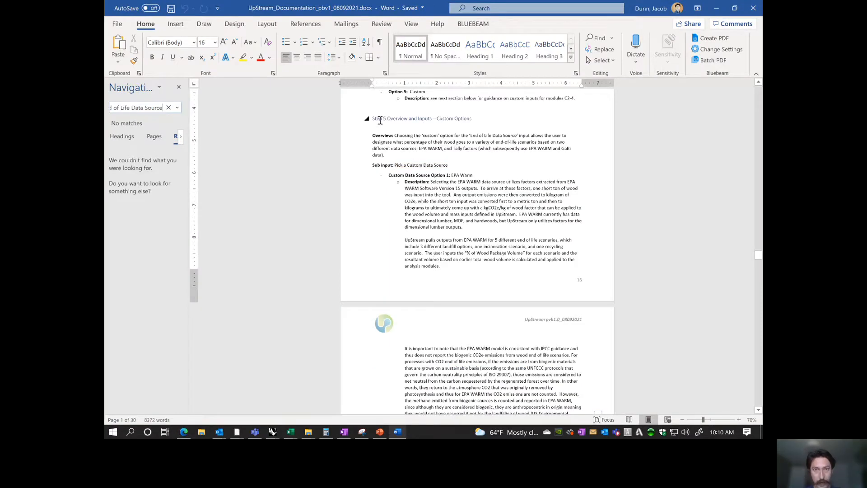
- Examine the "Step 5 Overview and Inputs – Custom Options" section and the pages just before it
left_click_drag(380, 120, 529, 123)
left_click(474, 182)
scroll(454, 187, "up", 1)
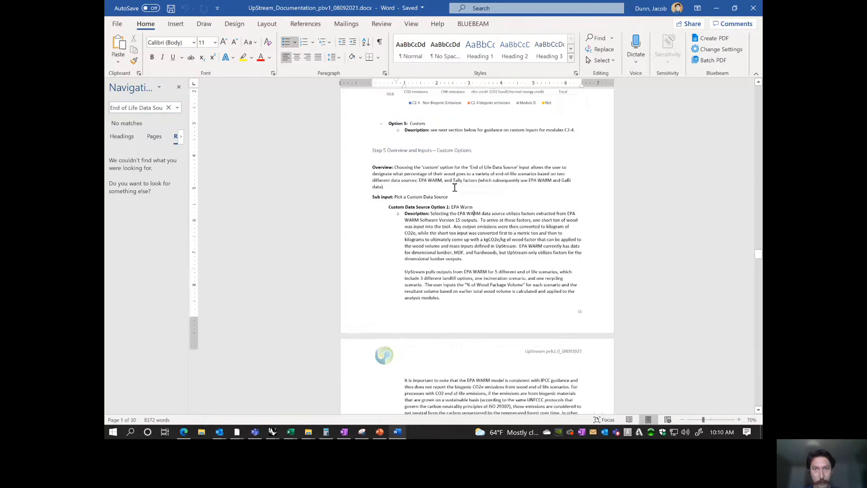
scroll(455, 188, "up", 1)
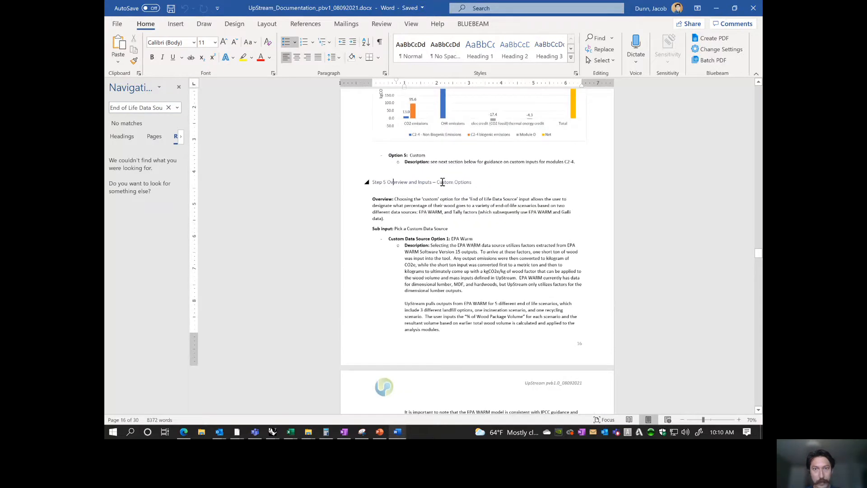
left_click_drag(394, 182, 472, 182)
scroll(470, 244, "up", 8)
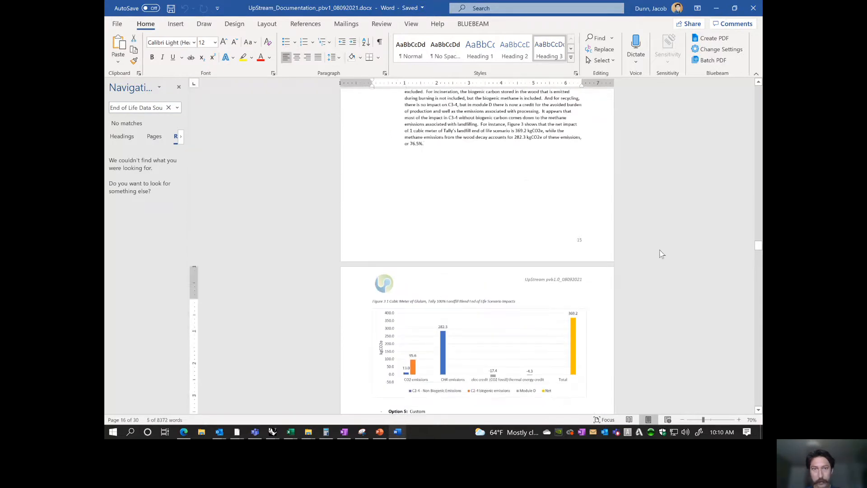
- Repeat the search for "End of Life Data Source" and cycle through the matches to the Input entry under Step 5
left_click(438, 183)
key("ctrl+f")
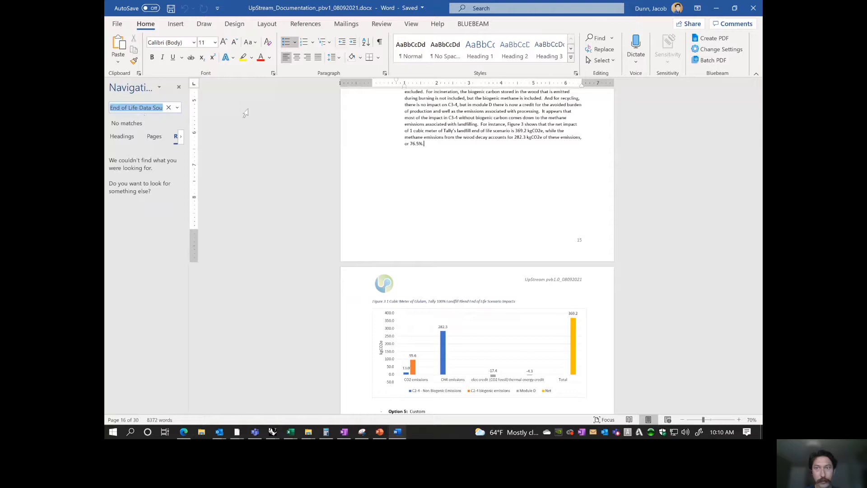
type("End of Life Data Source")
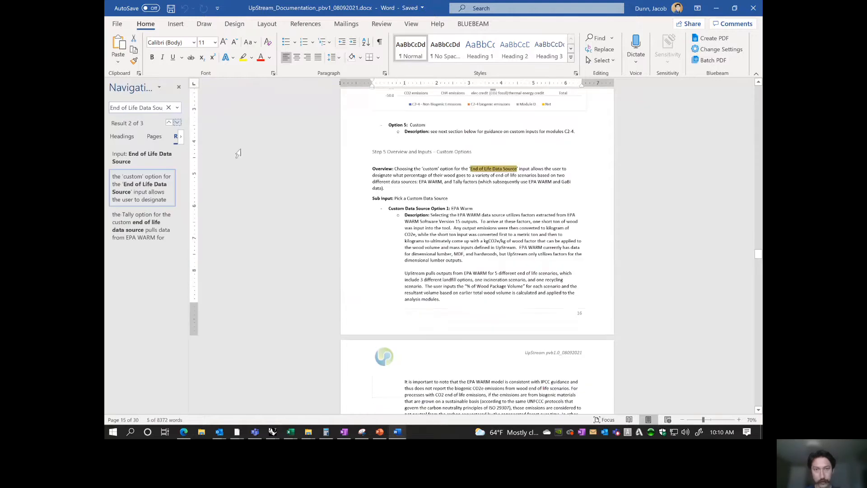
key("Return")
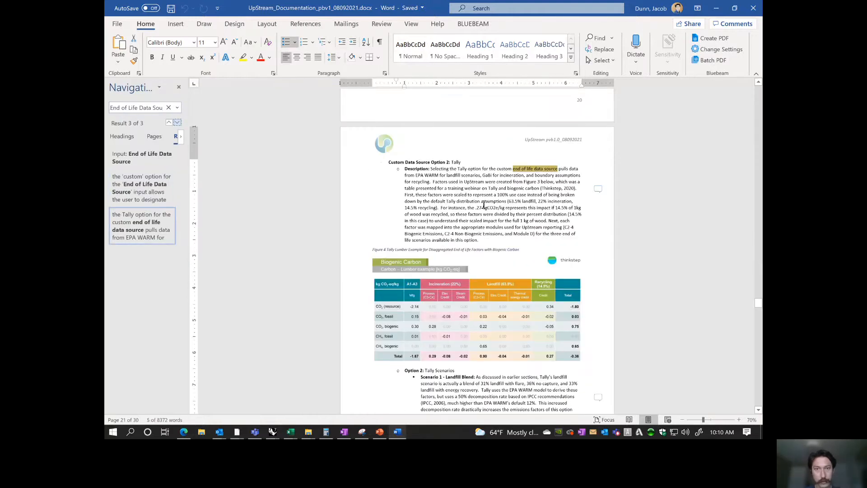
key("Return")
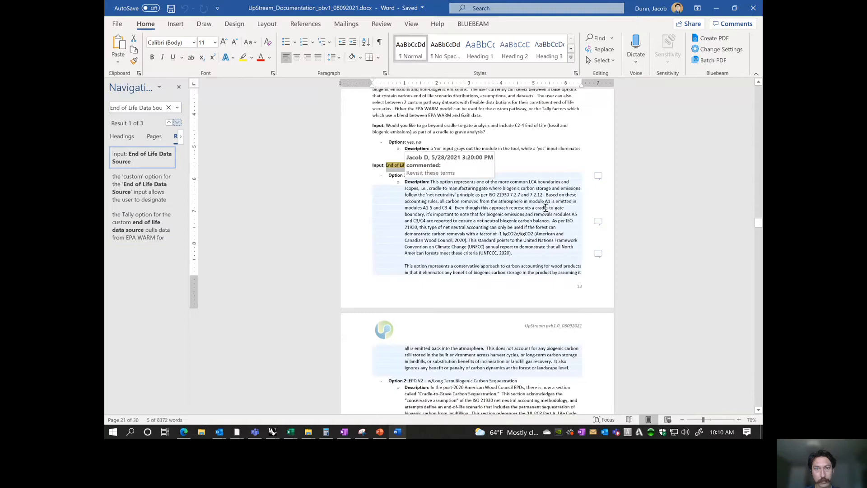
- Review section 2.6, Step 5 – Calculate Module C2-4, from its heading to the End of Life Data Source input
left_click(639, 162)
scroll(625, 186, "up", 3)
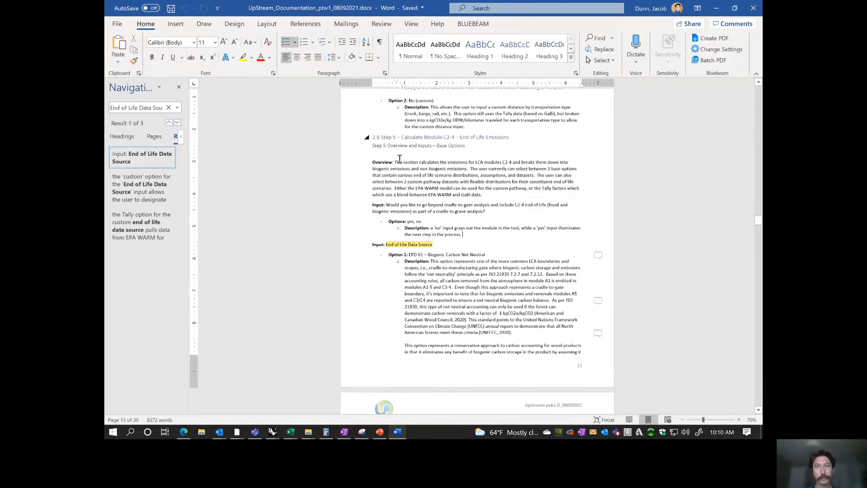
left_click(415, 211)
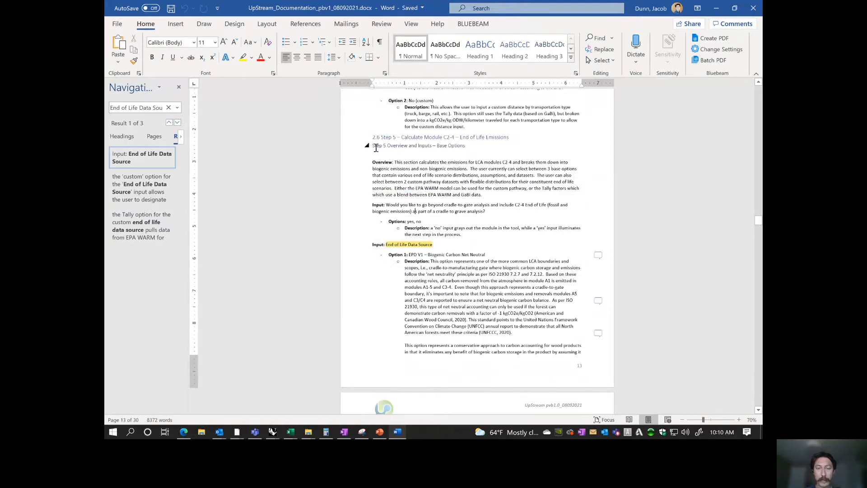
left_click_drag(373, 246, 461, 246)
left_click(455, 247)
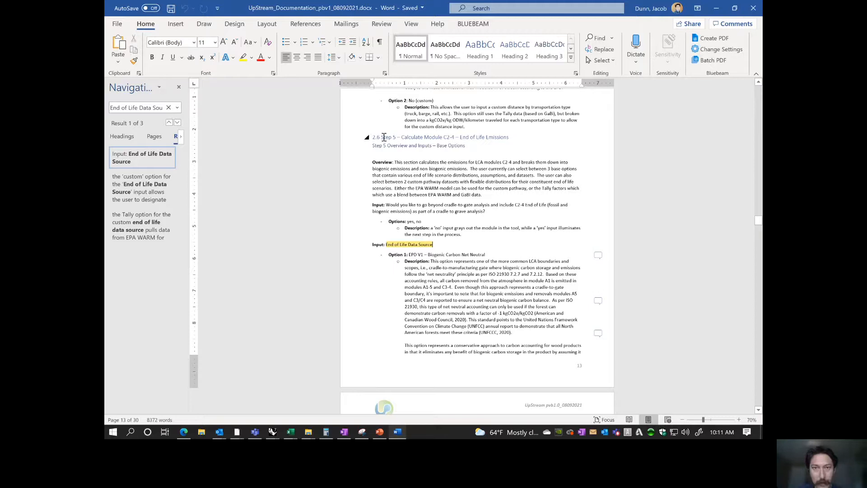
left_click_drag(381, 136, 517, 136)
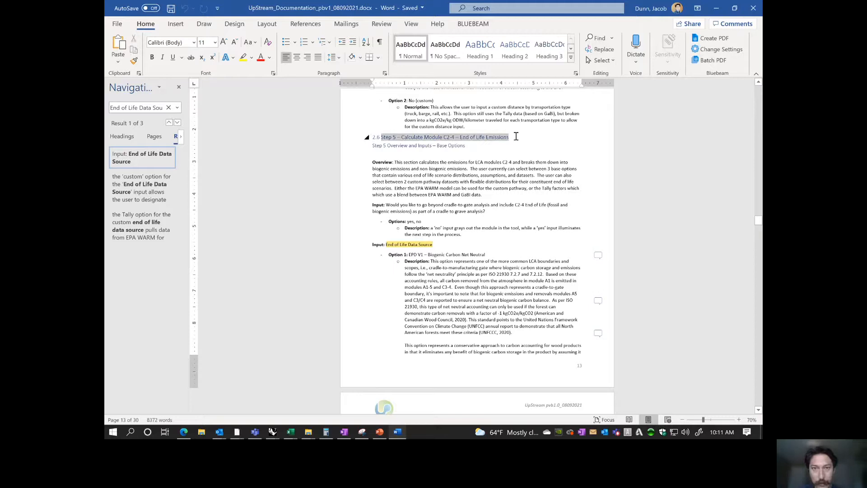
left_click(463, 183)
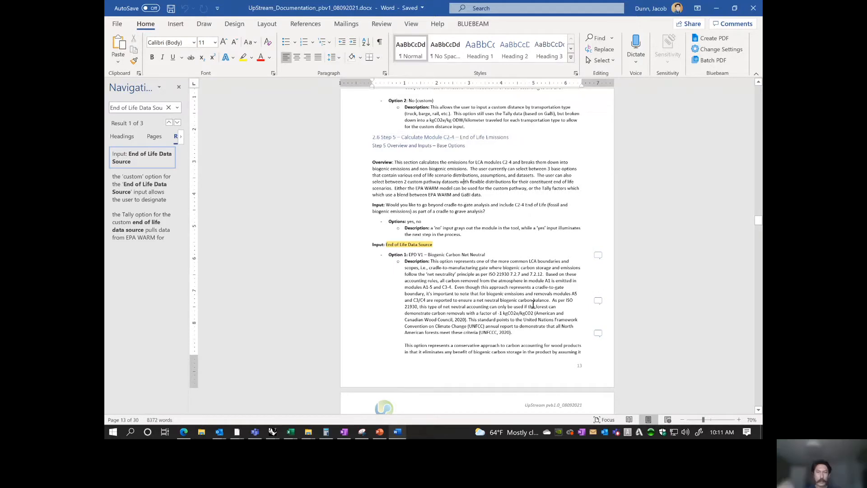
- Read through the End of Life Data Source option descriptions, from Option 1 to Option 3, Tally W/Biogenic Carbon
mouse_move(534, 304)
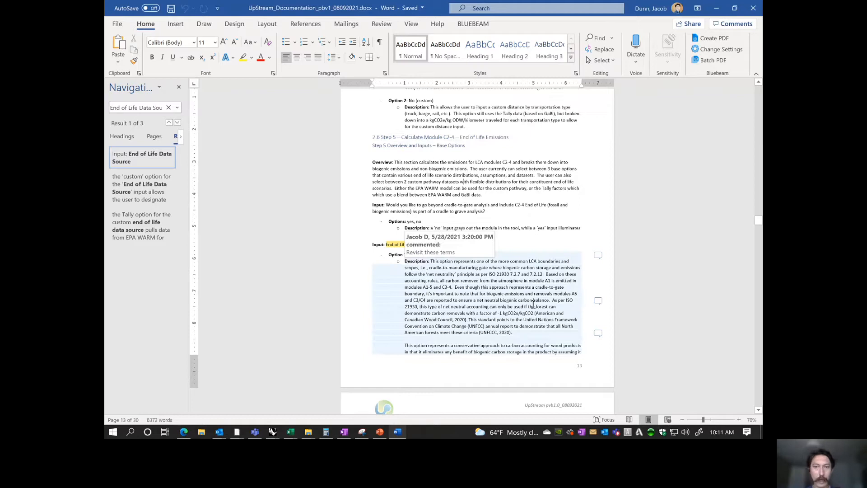
scroll(466, 236, "down", 2)
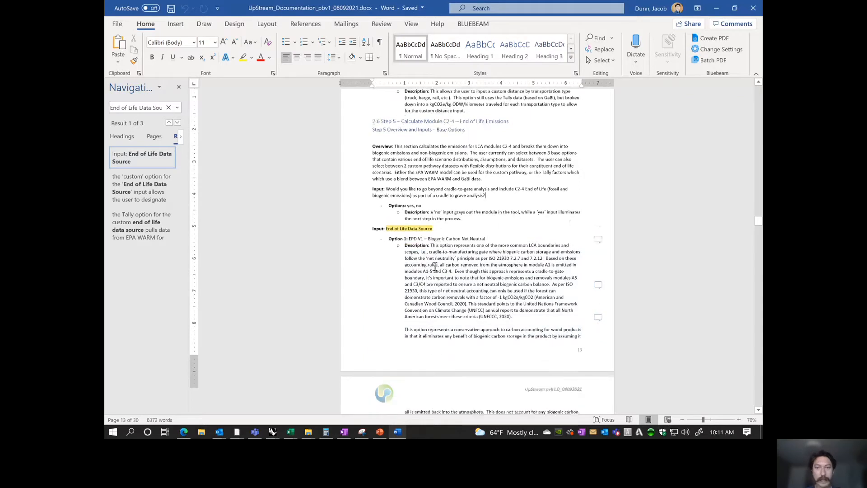
left_click_drag(389, 223, 509, 230)
scroll(499, 306, "down", 15)
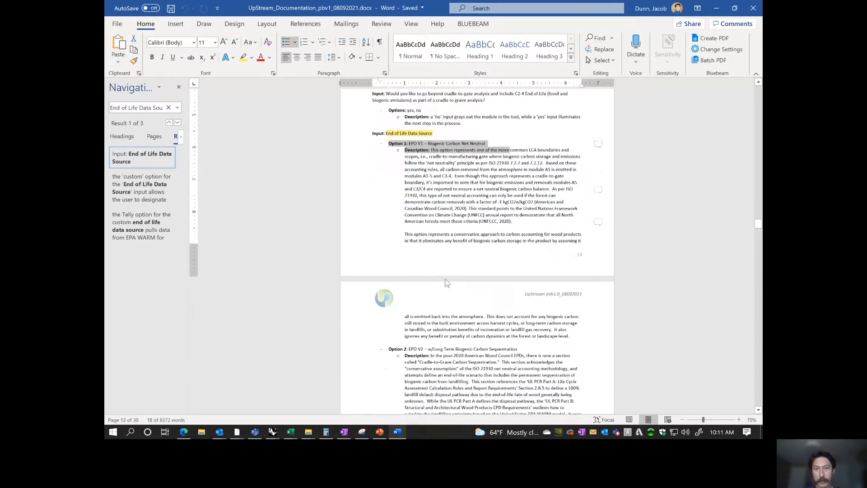
scroll(426, 314, "down", 3)
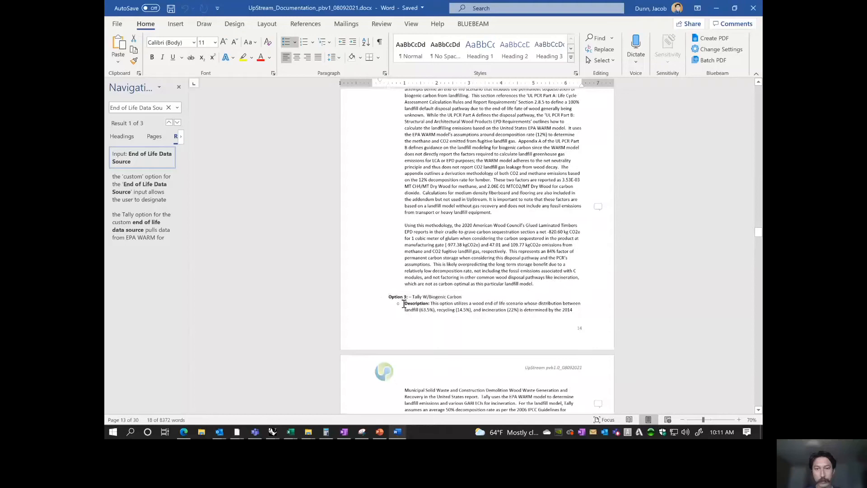
left_click_drag(400, 299, 496, 299)
scroll(488, 294, "down", 1)
left_click(485, 254)
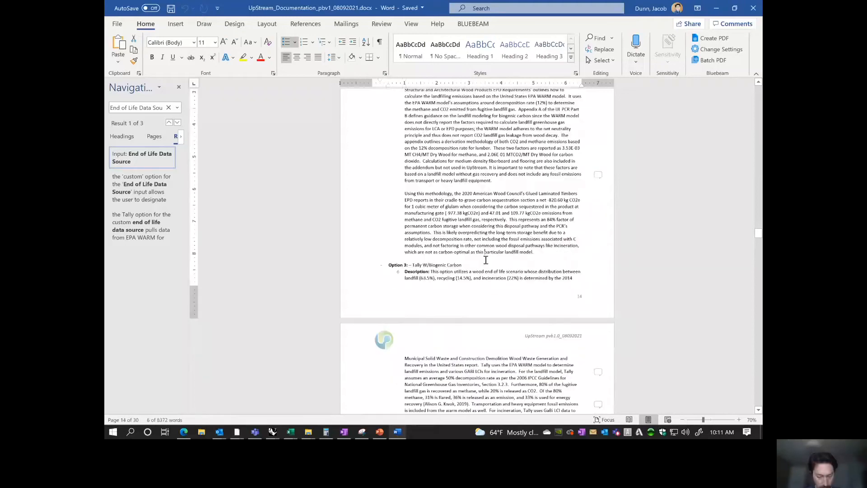
- Read the Option 3, Tally W/Biogenic Carbon description, examining its landfill, recycling and incineration distribution
scroll(486, 289, "up", 5, "ctrl")
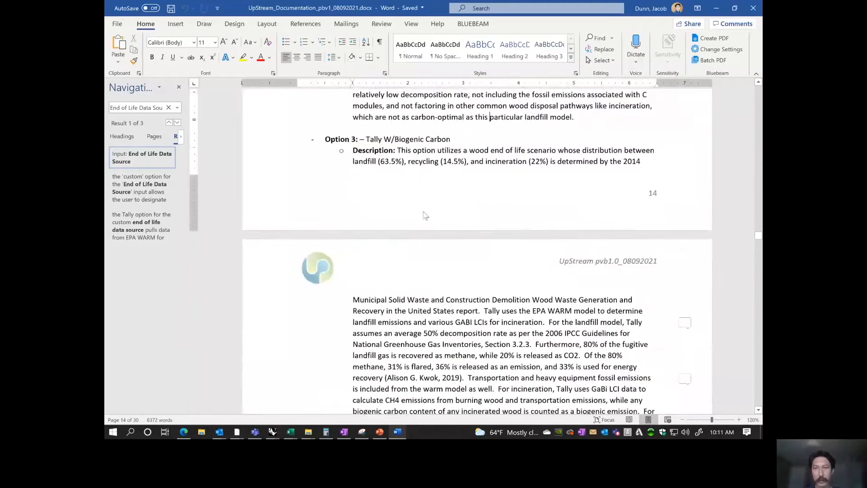
left_click(380, 152)
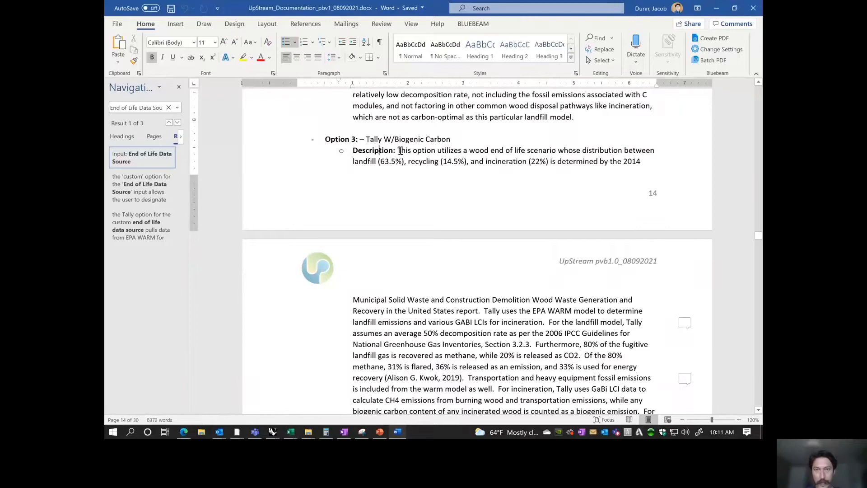
left_click_drag(400, 150, 549, 161)
left_click(549, 161)
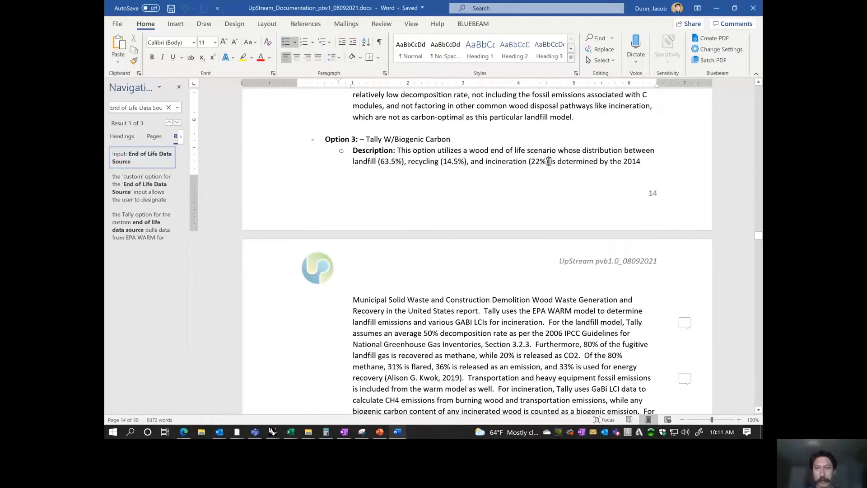
left_click_drag(548, 161, 347, 163)
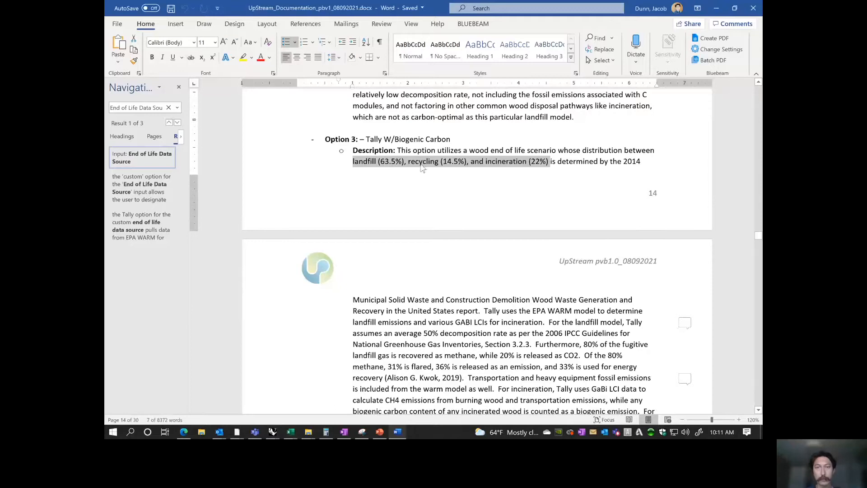
left_click(525, 165)
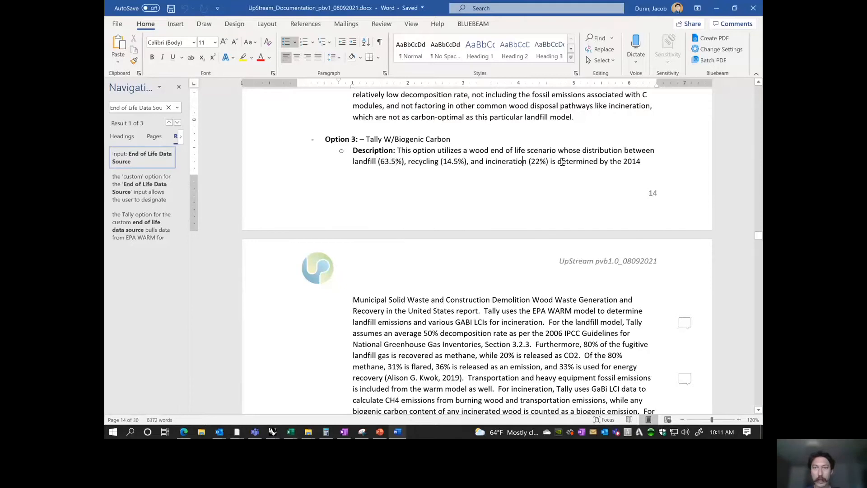
left_click_drag(540, 162, 470, 310)
left_click(534, 150)
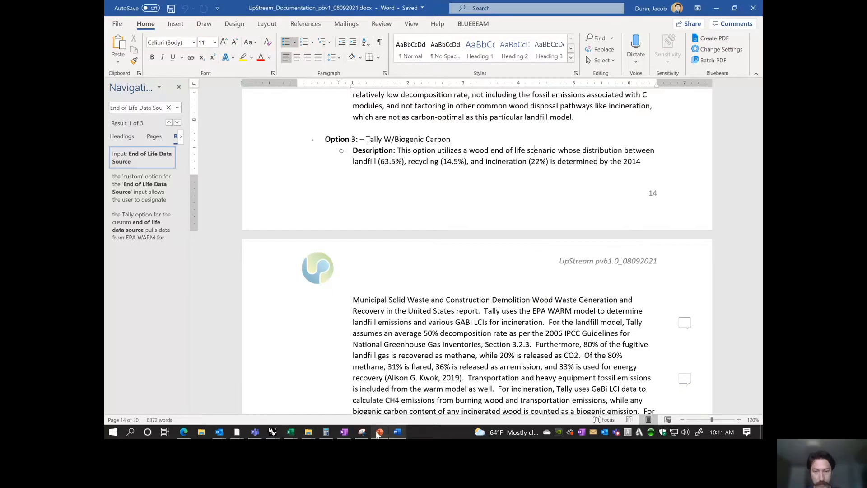
- Switch to the PowerPoint presentation 21_06_18_PDX PMTC.pptx and review the Custom End of Life Scenarios diagrams on slides 17 and 18
left_click(357, 375)
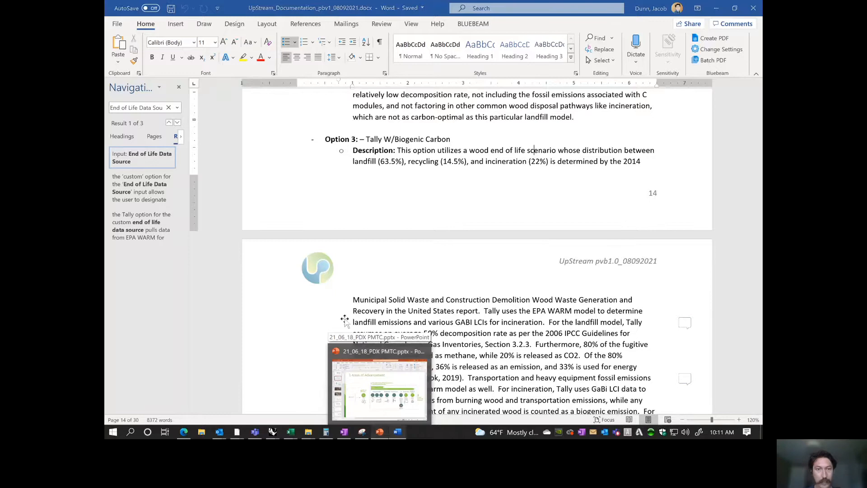
scroll(153, 353, "down", 3)
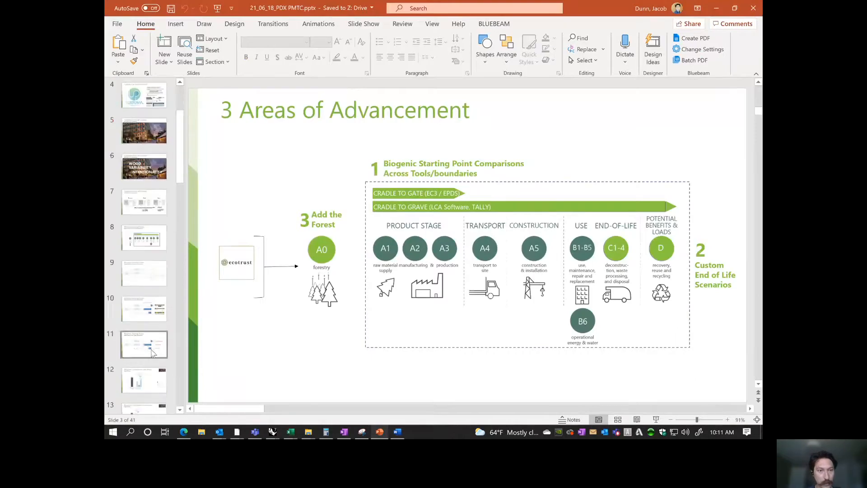
scroll(153, 353, "down", 5)
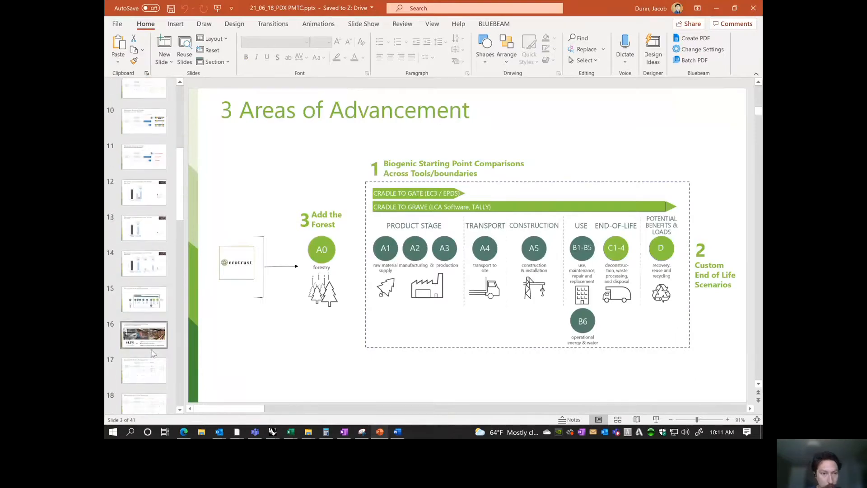
left_click(153, 353)
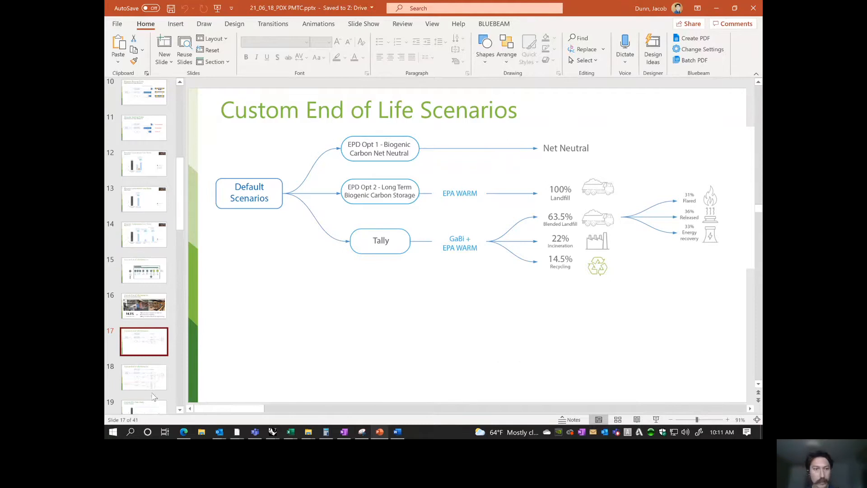
key("Page_Down")
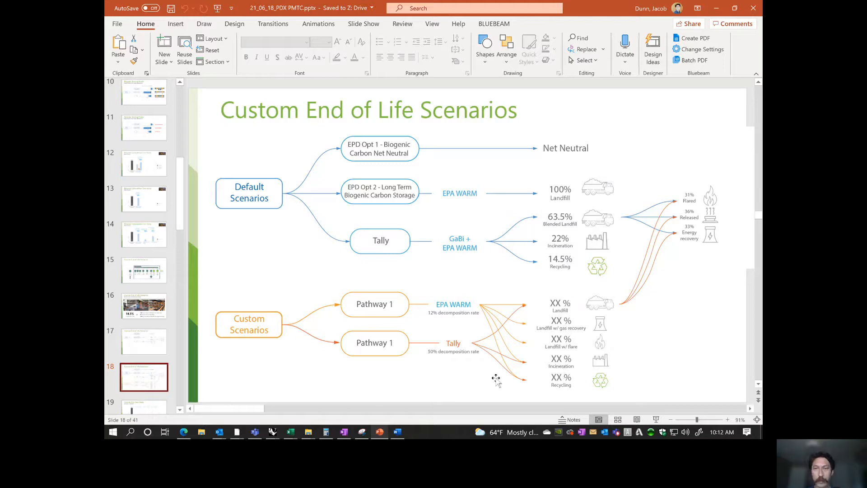
- Return to the side-by-side UpStream workbook in Excel and set the End of Life Data Source in section 5 to custom
left_click(716, 8)
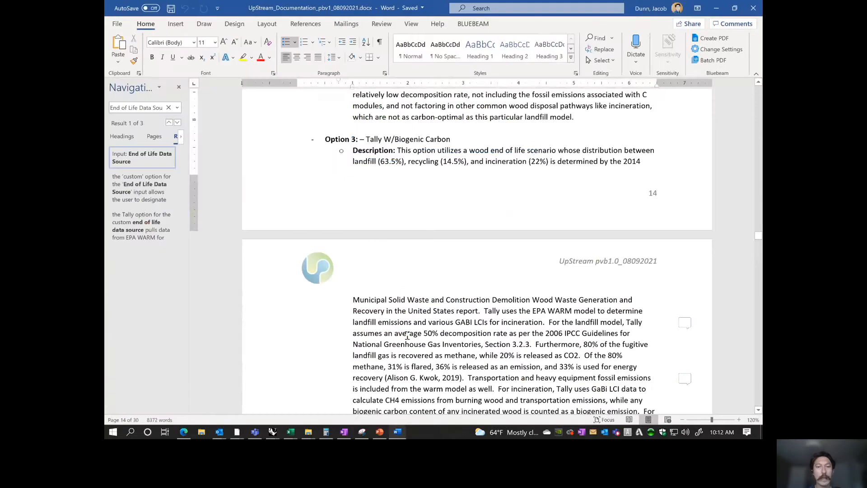
mouse_move(292, 431)
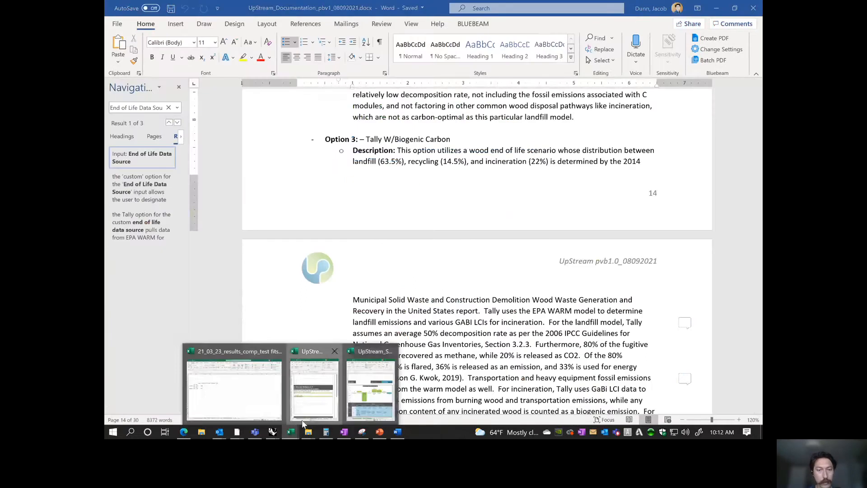
left_click(304, 418)
left_click(371, 388)
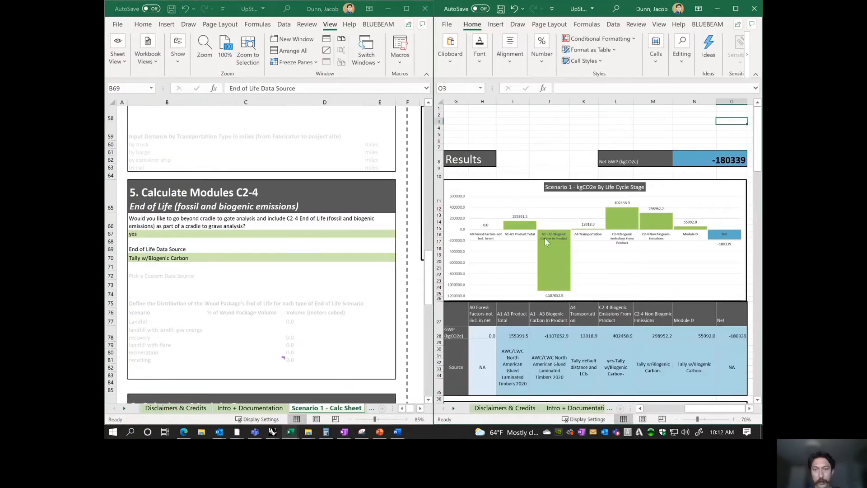
left_click(289, 260)
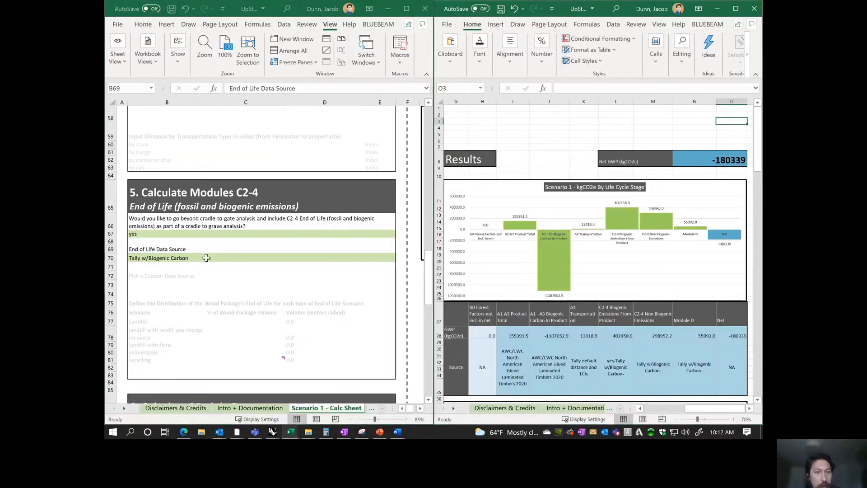
left_click(400, 258)
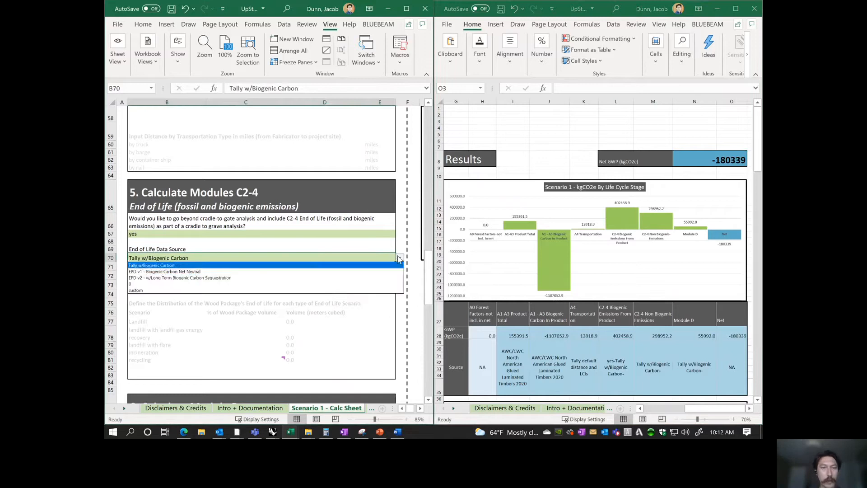
left_click(345, 292)
- Choose EPA Warm as the custom data source for the end-of-life modules C2-4
left_click(228, 284)
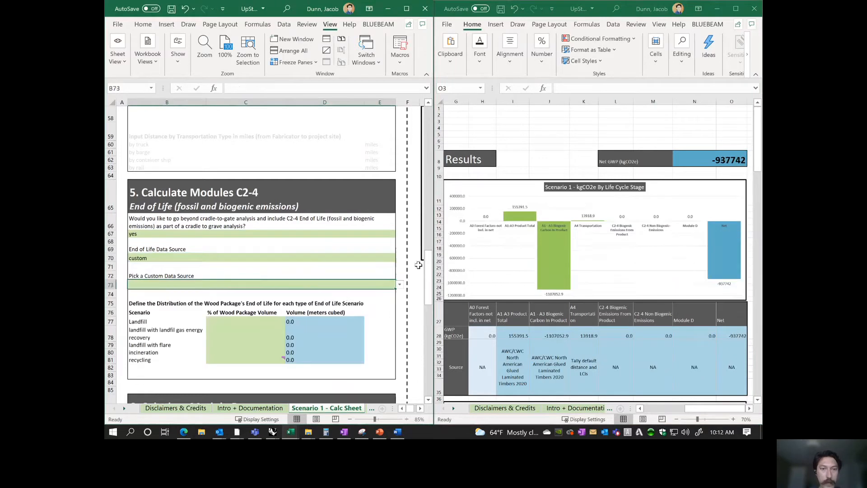
left_click(400, 285)
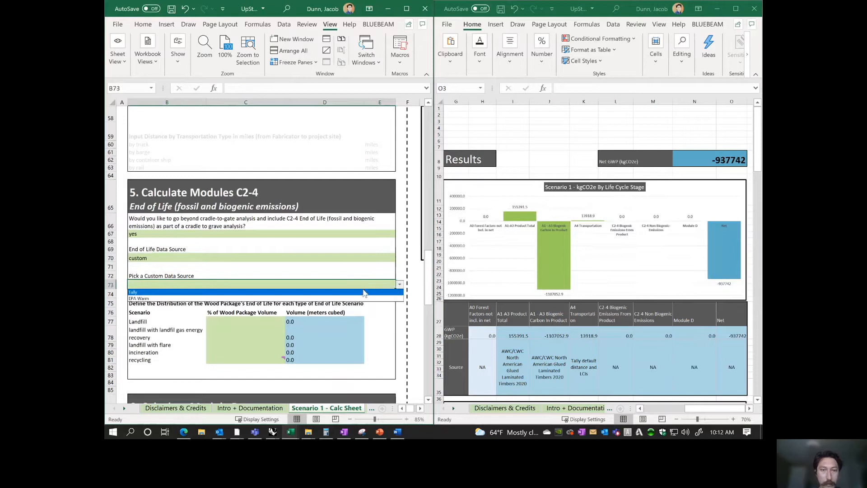
left_click(334, 298)
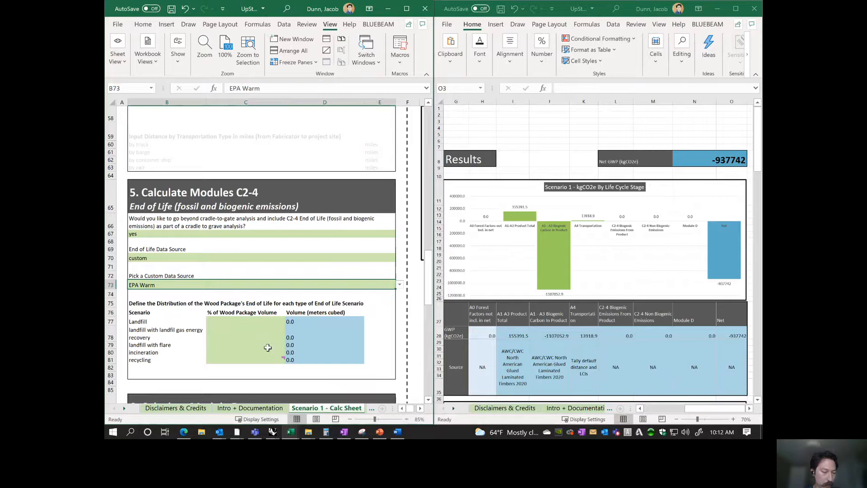
- Set the wood package share for landfill with landfill gas energy recovery to 40%
left_click(241, 330)
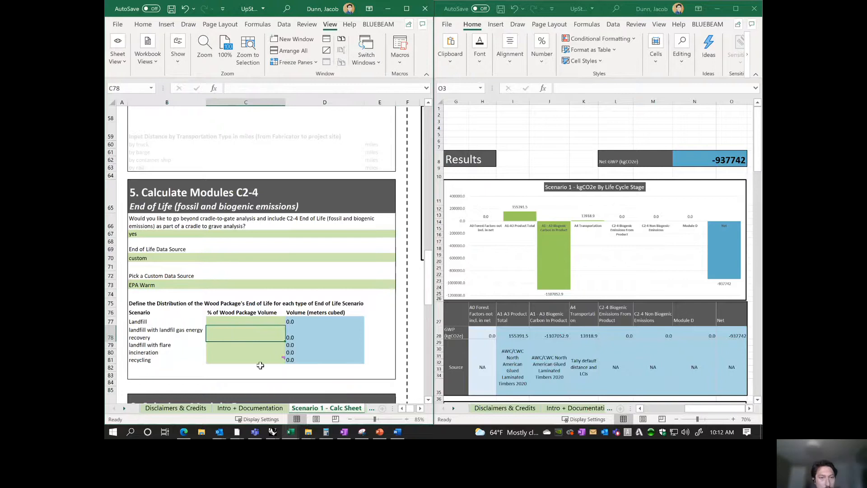
type("40")
key("Return")
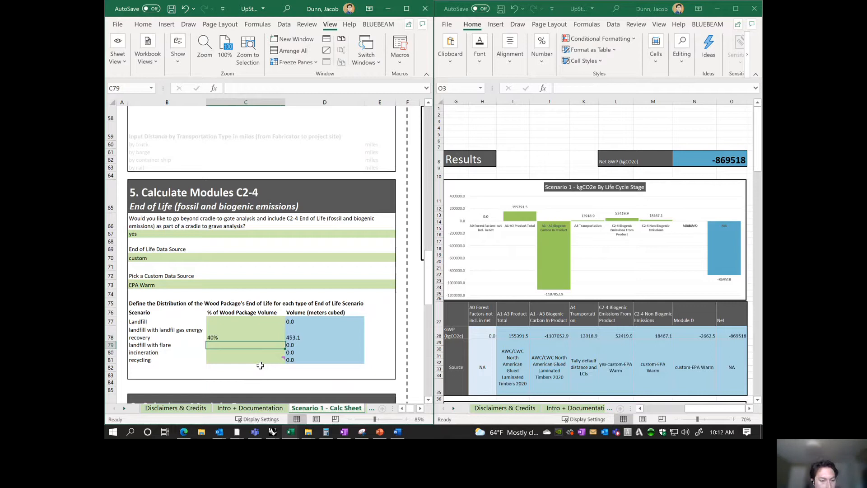
type("24")
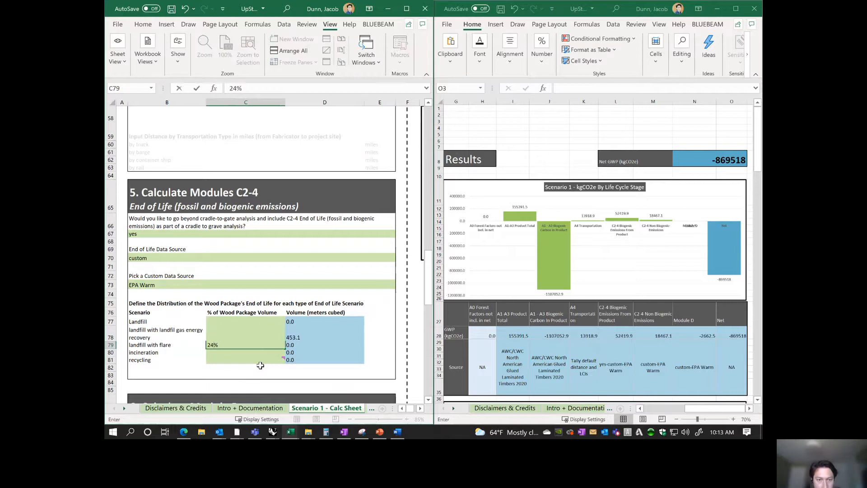
key("Return")
key("Up")
key("Delete")
- Set the wood package share to 24% for incineration and 36% for recycling
key("Down")
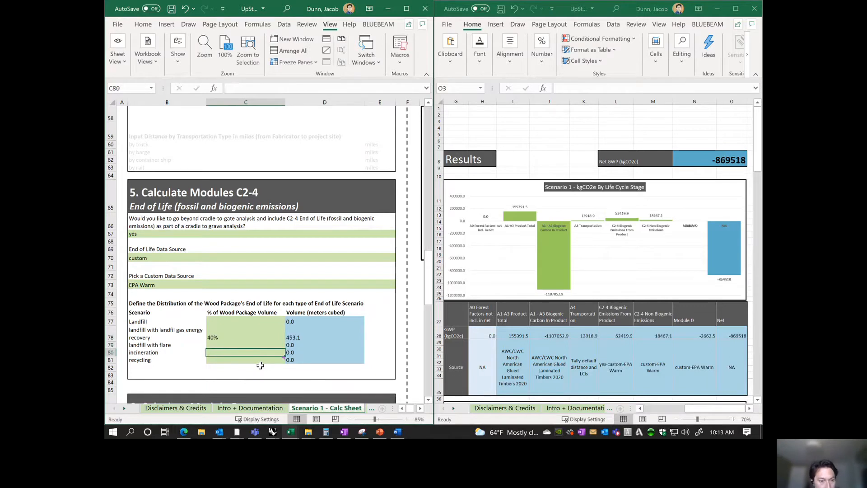
type("24")
key("Return")
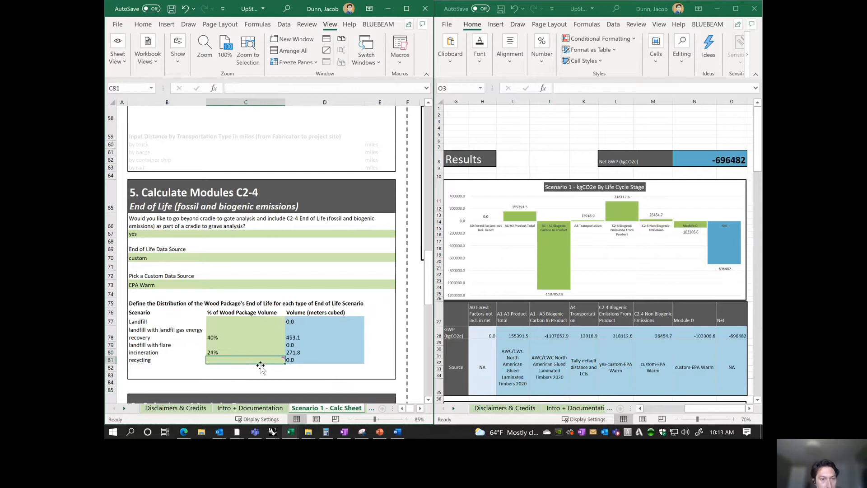
type("36")
key("Up")
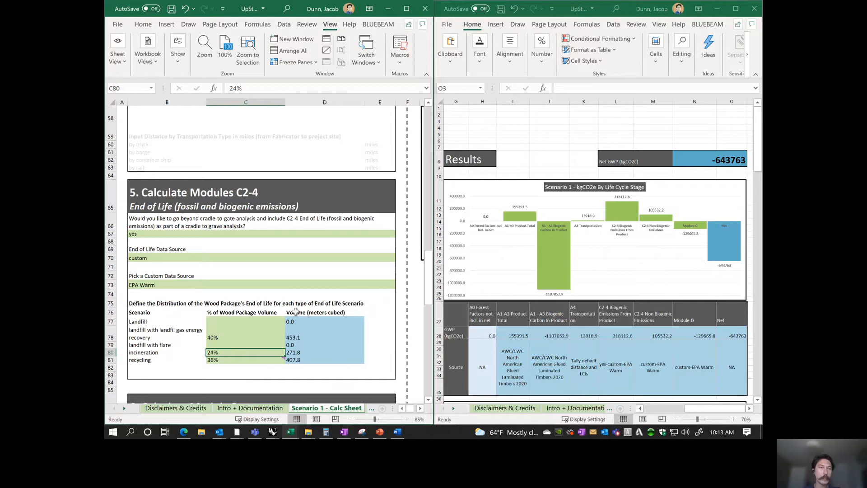
- Examine the Scenario 1 life cycle stage chart and the Comparison of Scenarios for Net GWP chart in the results
left_click(236, 335)
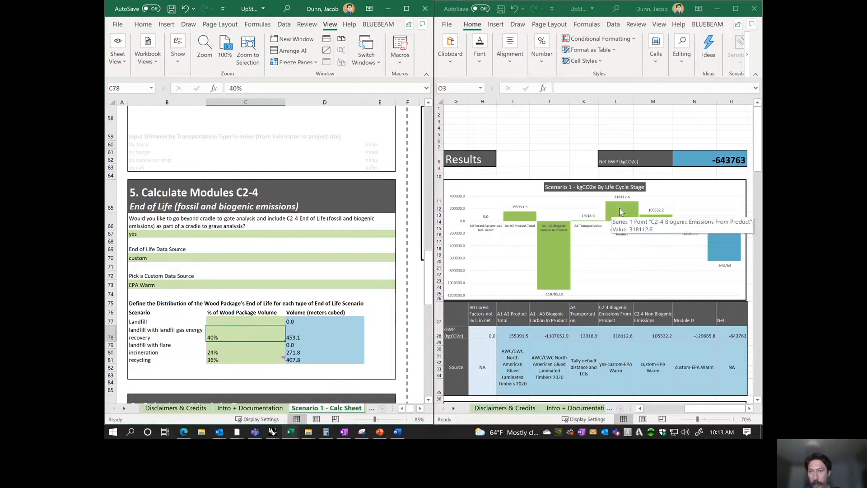
left_click(651, 211)
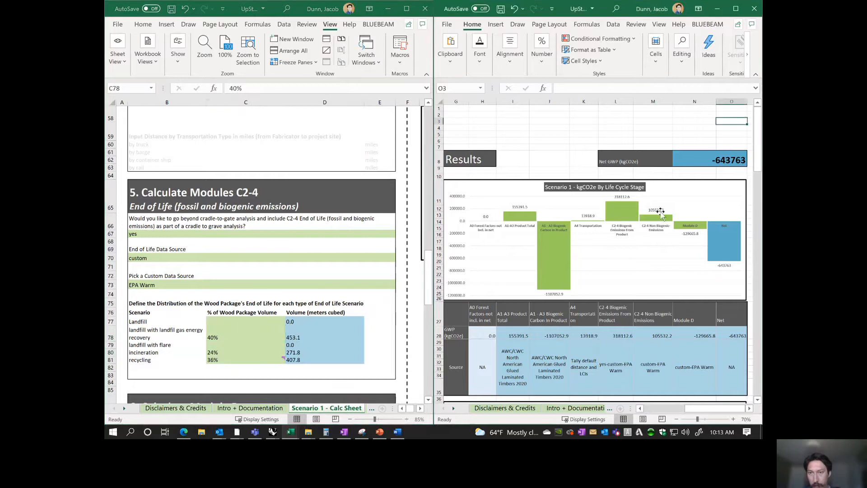
left_click(578, 171)
scroll(646, 244, "down", 6)
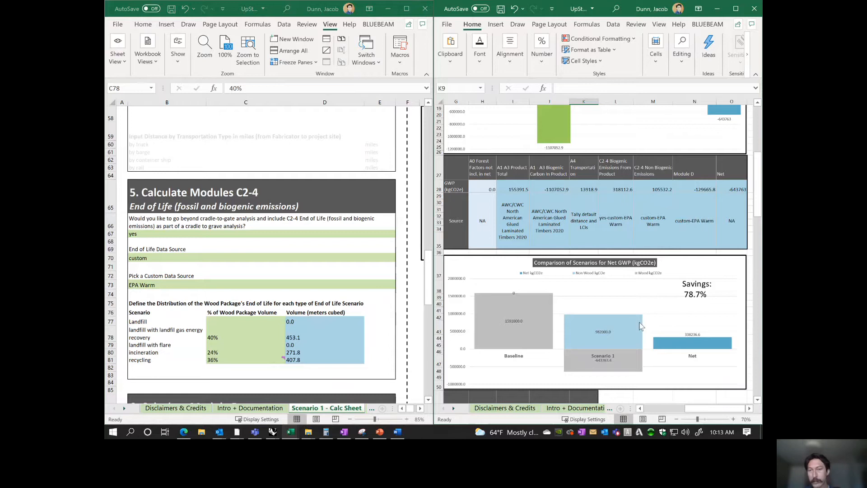
scroll(640, 322, "up", 1)
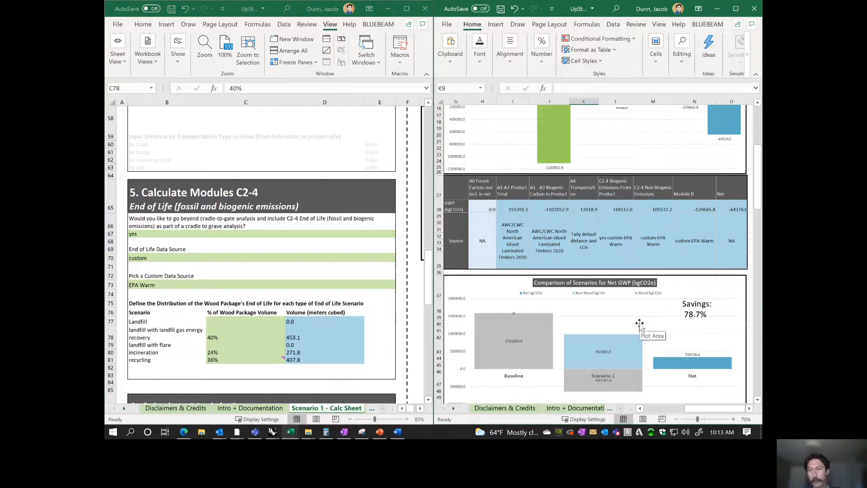
scroll(639, 320, "up", 4)
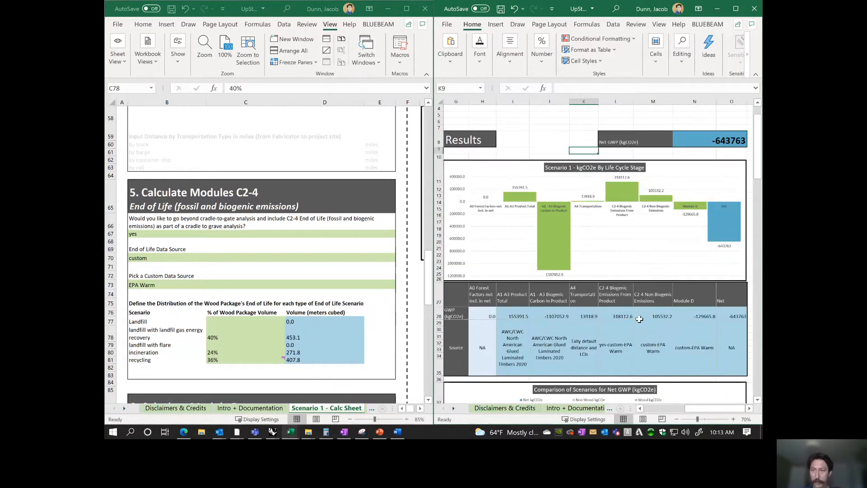
- Review the results down to the Custom End of Life Scenarios chart showing kgCO2e by module
left_click(542, 127)
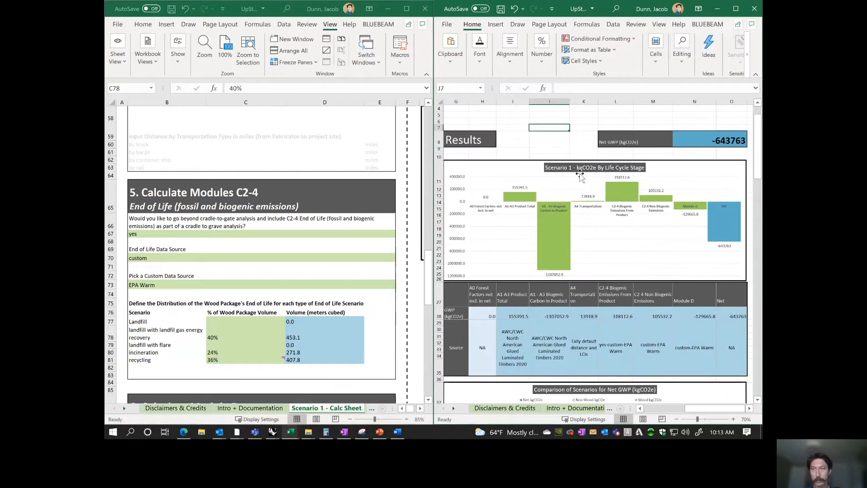
left_click(542, 120)
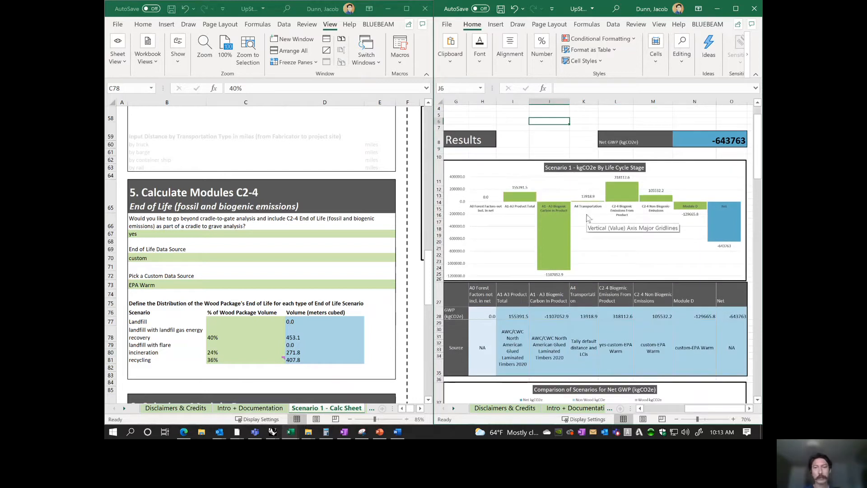
left_click(533, 140)
scroll(540, 169, "down", 13)
scroll(539, 169, "down", 1)
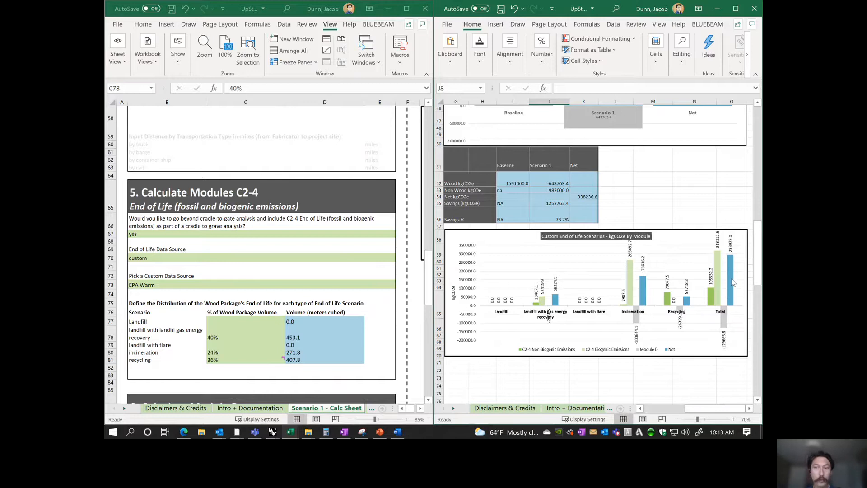
- Set the landfill share of the wood package volume to 20%
left_click(220, 321)
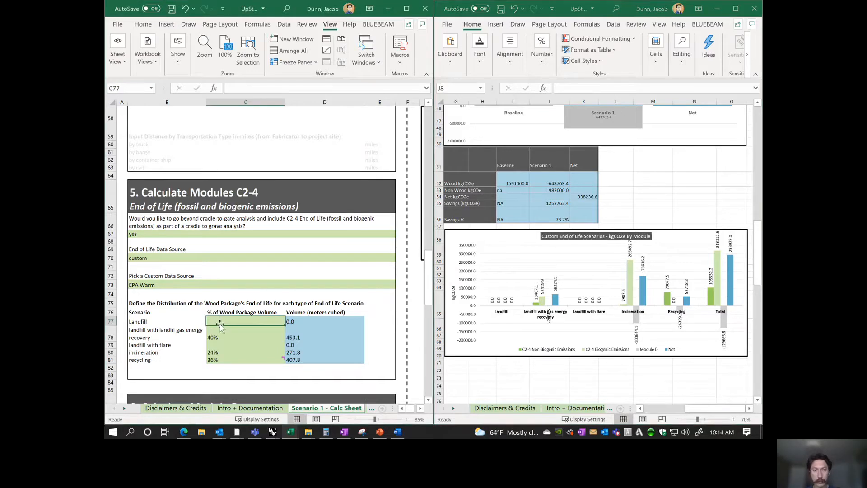
type("20")
key("Return")
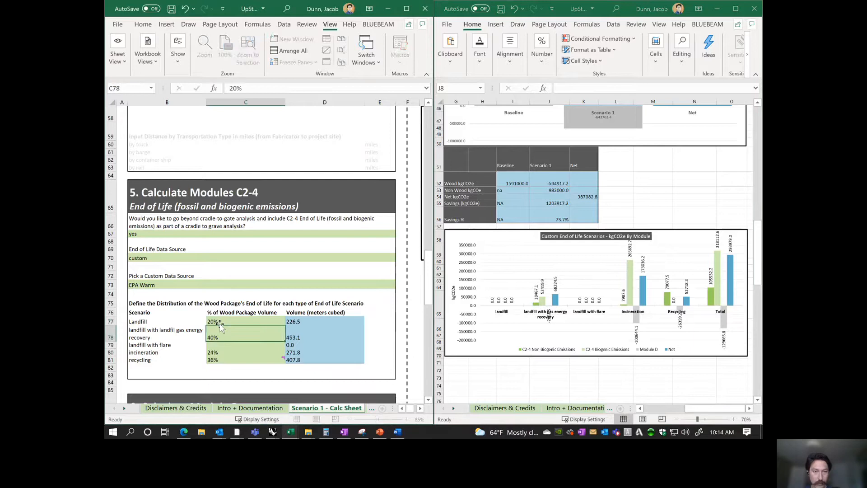
- Set the shares for landfill with gas energy recovery, landfill with flare, incineration and recycling to 20% each, and dismiss the mail notification
type("20")
key("Return")
type("20")
key("Return")
key("Return")
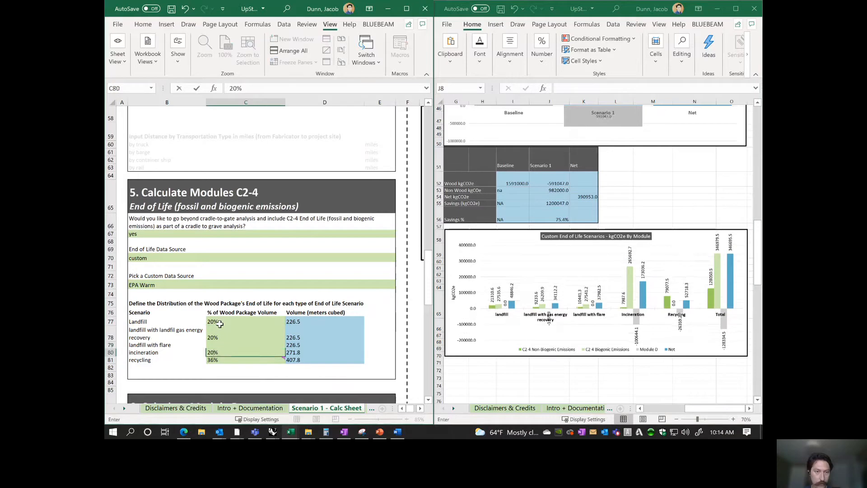
type("20")
key("Return")
type("20")
key("Return")
left_click(196, 333)
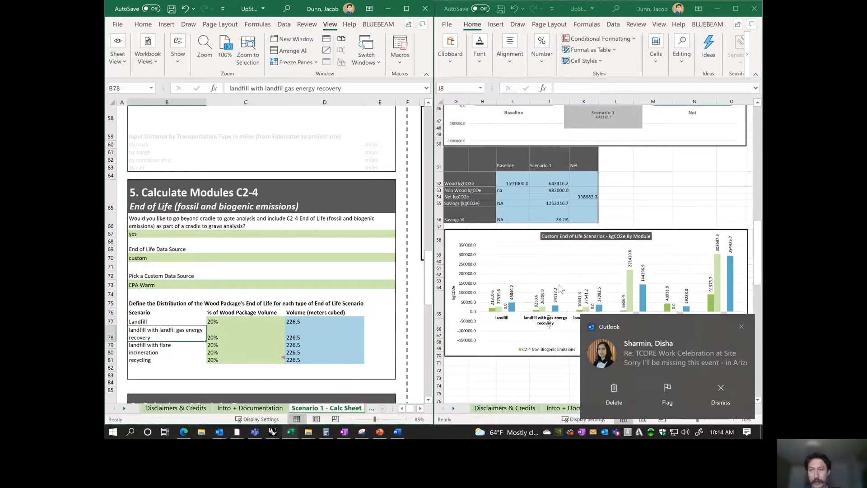
left_click(742, 326)
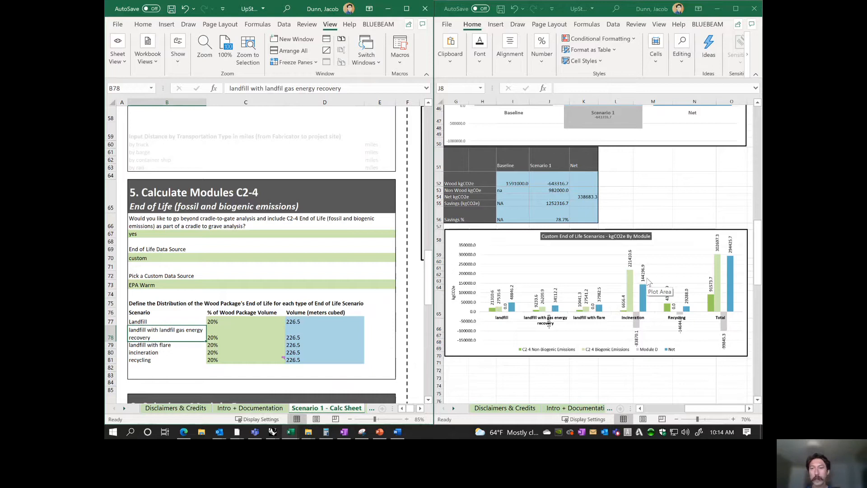
mouse_move(631, 280)
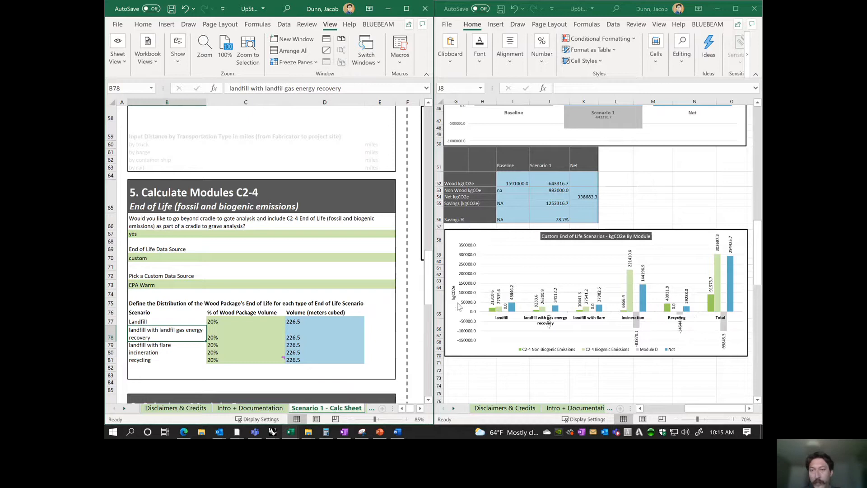
- Clear all five wood package percentages and set landfill with landfill gas energy recovery to 40%
left_click(219, 322)
left_click_drag(240, 321, 240, 360)
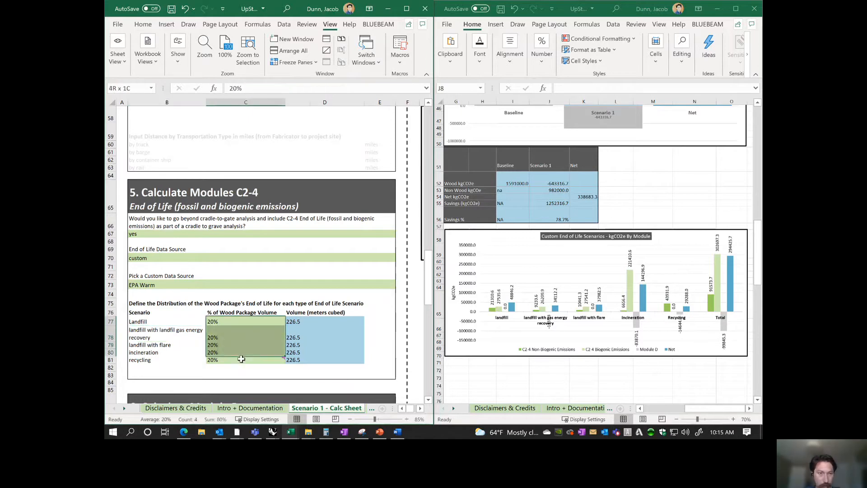
key("Delete")
left_click(241, 335)
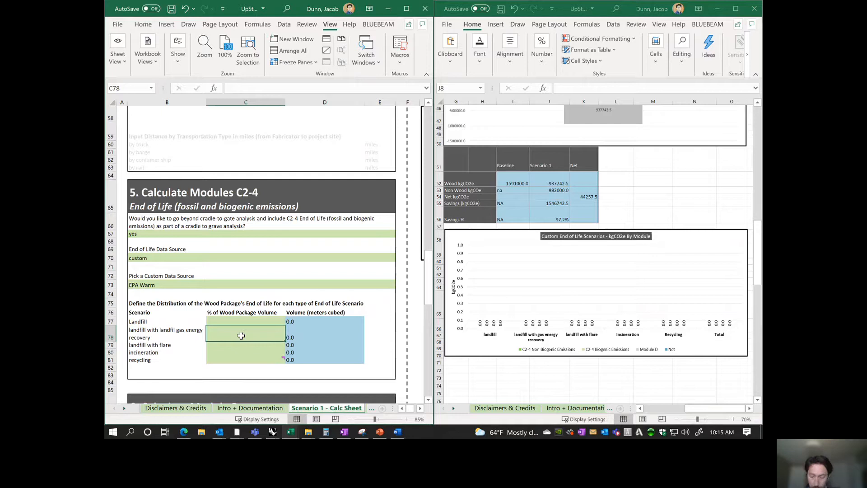
type("40%")
key("Return")
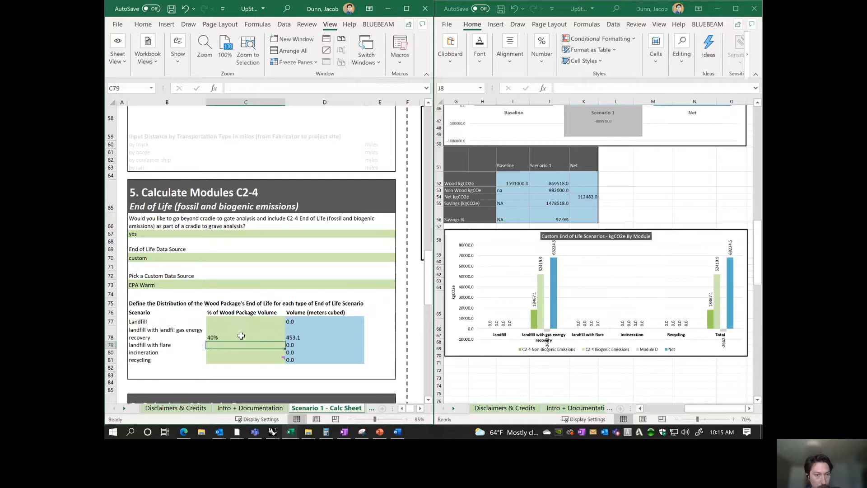
type("24%")
key("Return")
key("Up")
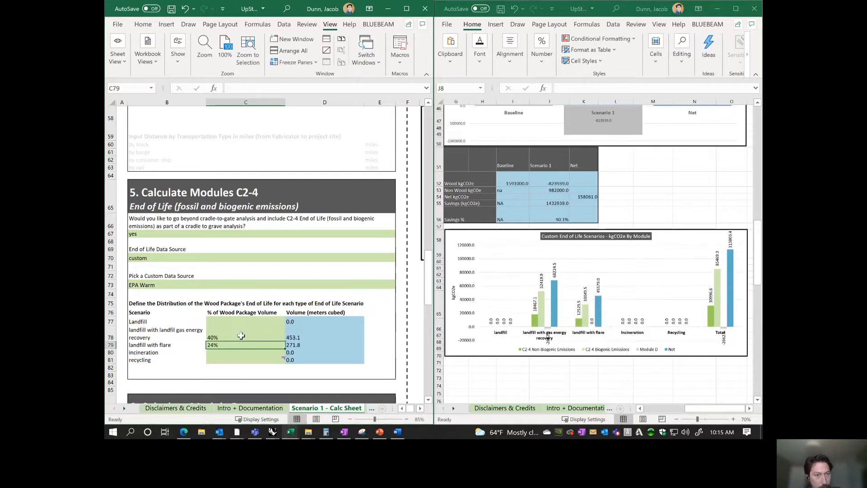
key("Delete")
- Set the wood package shares to 24% for incineration and 36% for recycling
key("Down")
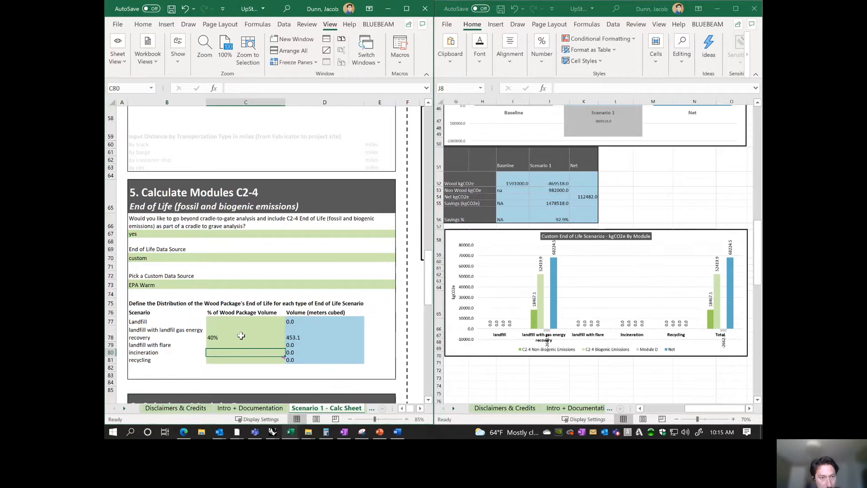
type("24%")
key("Return")
key("Up")
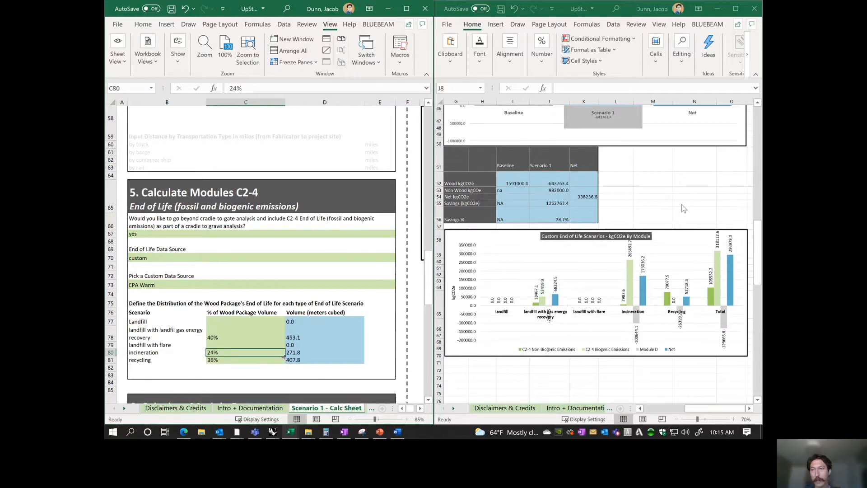
- Compare the C2-4 and Module D bars in the Scenario 1 life cycle stage chart with the Custom End of Life Scenarios chart
left_click(681, 248)
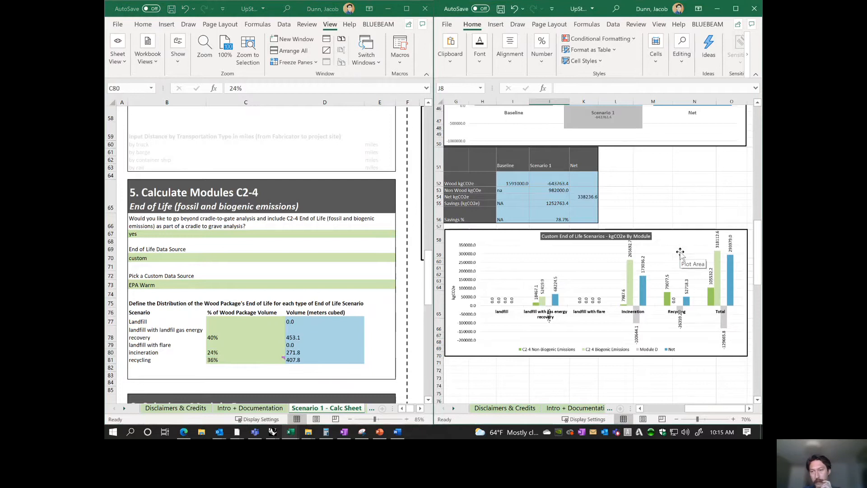
scroll(680, 251, "up", 14)
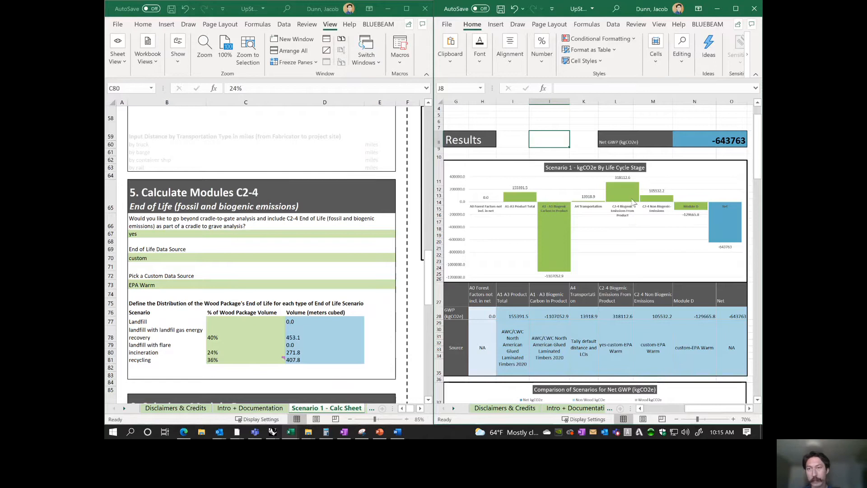
mouse_move(633, 202)
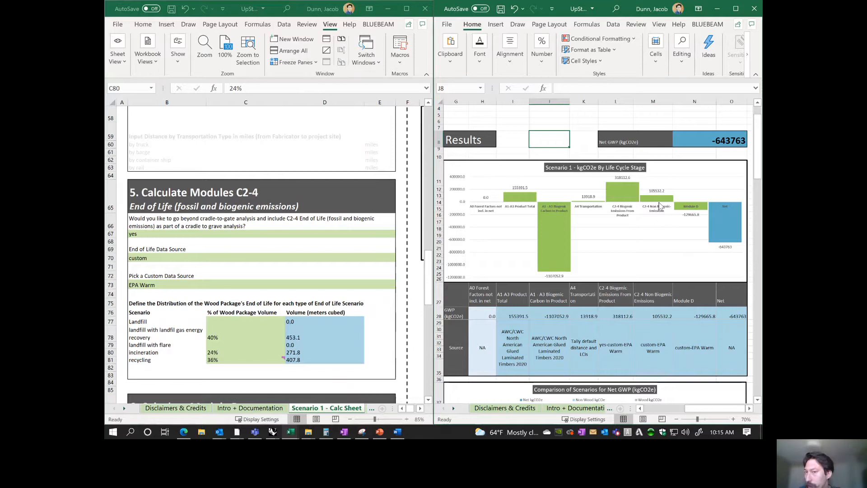
scroll(660, 207, "down", 15)
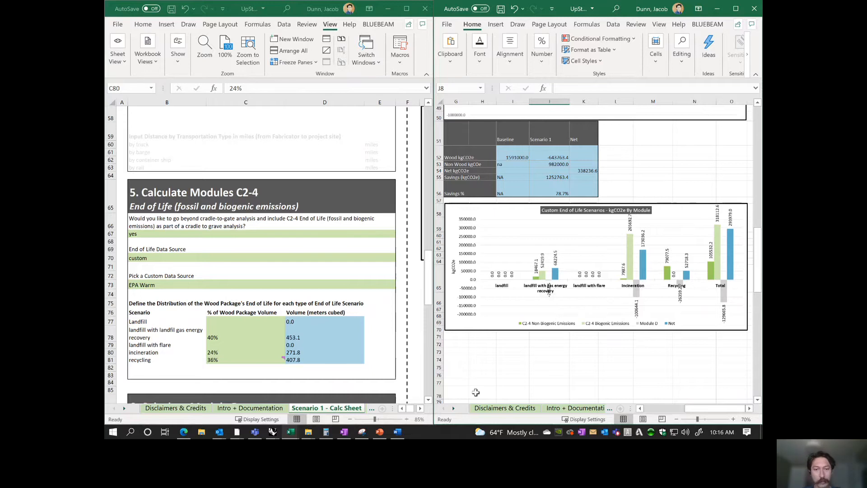
- Maximize the results window and open the EOL Factors sheet
left_click(736, 9)
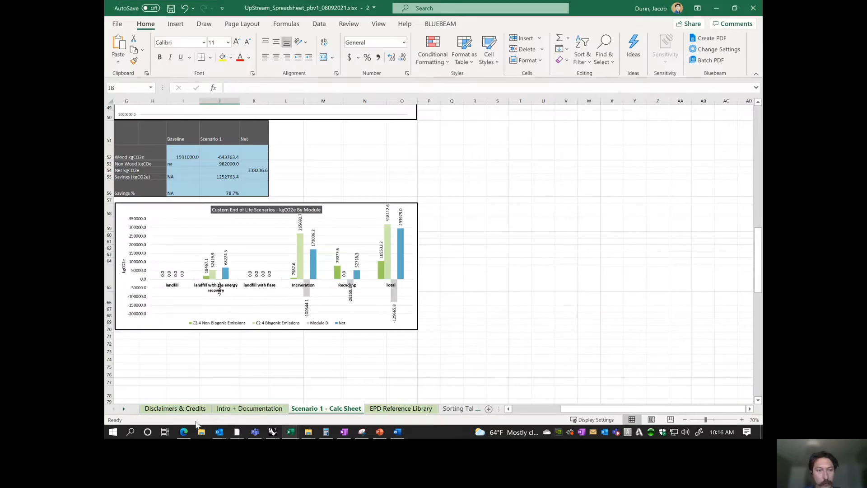
left_click(124, 409)
left_click(124, 409)
left_click(123, 409)
left_click(124, 409)
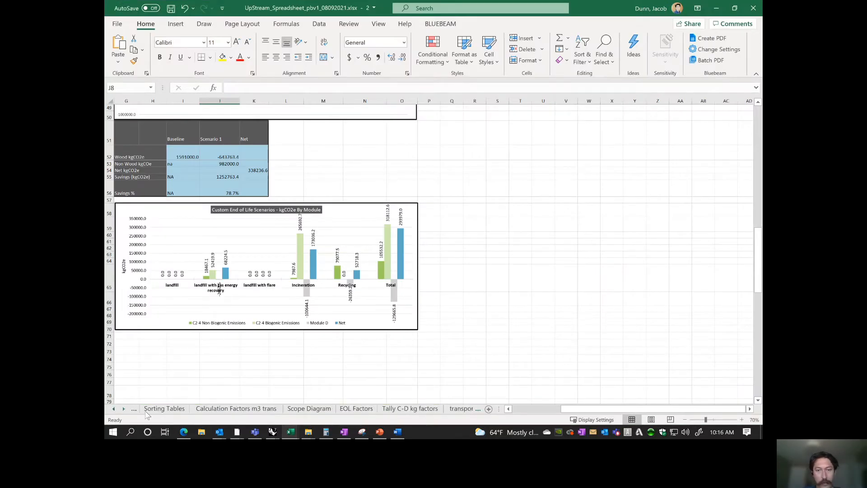
left_click(356, 409)
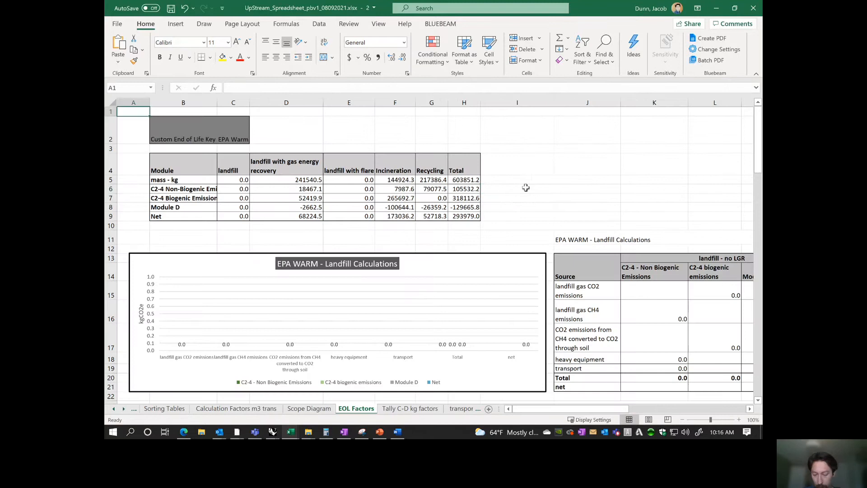
- Survey the EPA WARM and Tally end-of-life charts, calculation tables and factor tables on the EOL Factors sheet
scroll(464, 230, "down", 5, "ctrl")
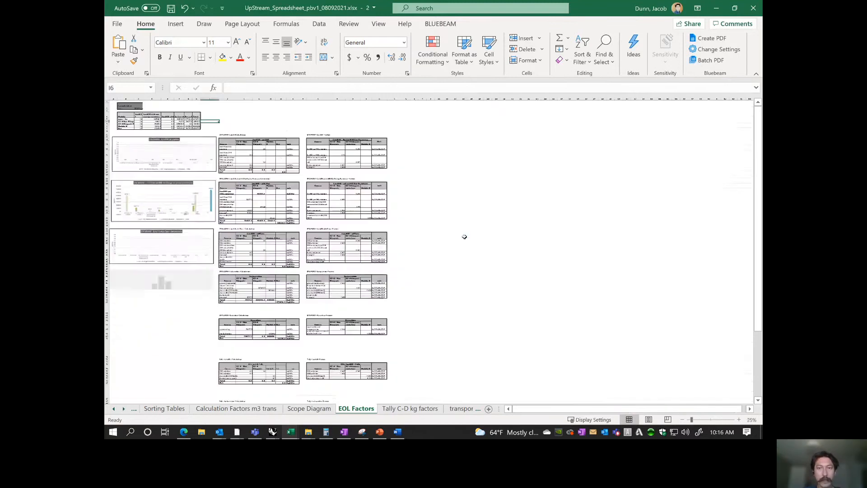
scroll(434, 240, "down", 3)
scroll(411, 237, "down", 5)
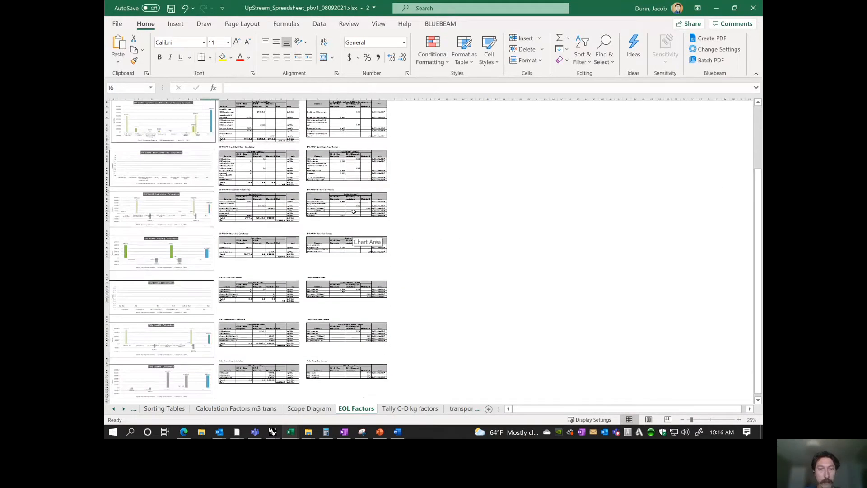
scroll(259, 271, "down", 1)
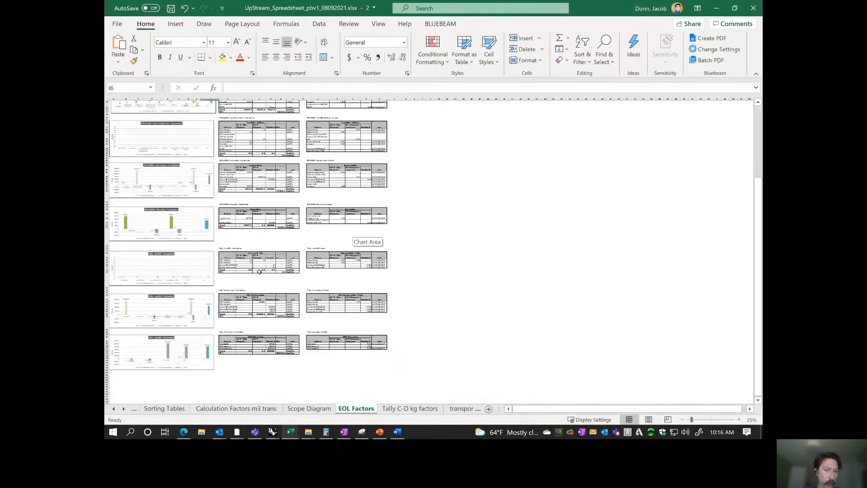
scroll(258, 271, "up", 7)
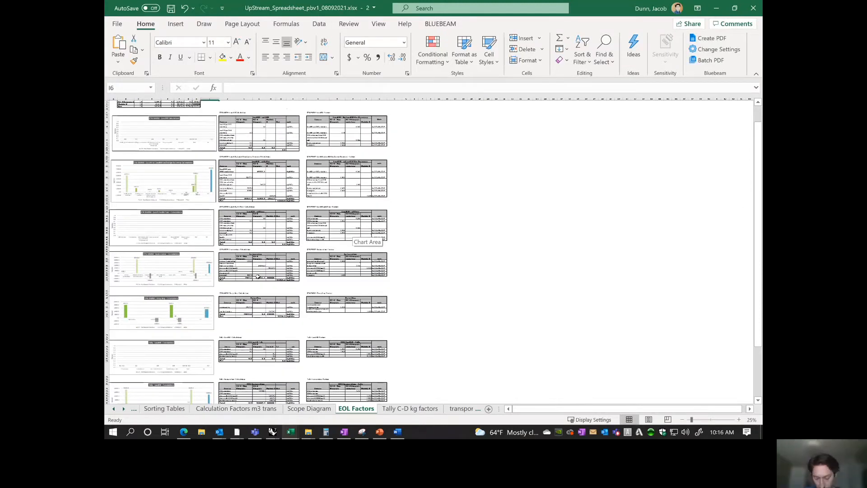
scroll(259, 280, "up", 3, "ctrl")
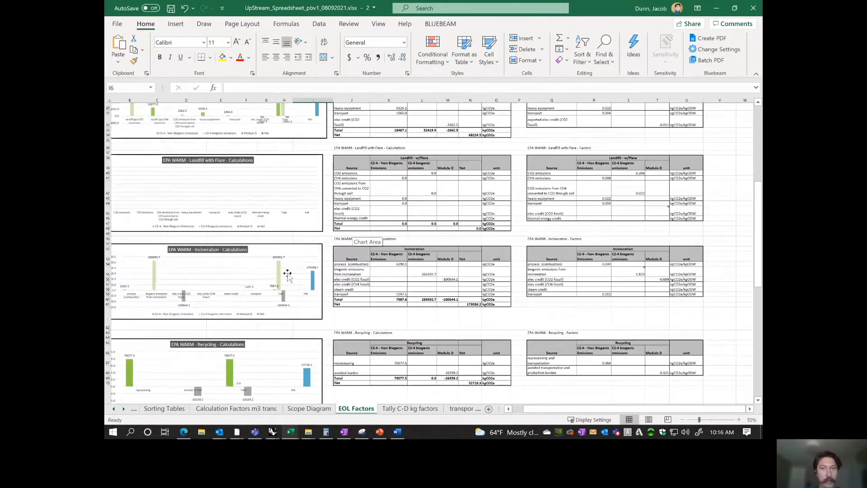
scroll(349, 291, "up", 5)
scroll(300, 248, "left", 3)
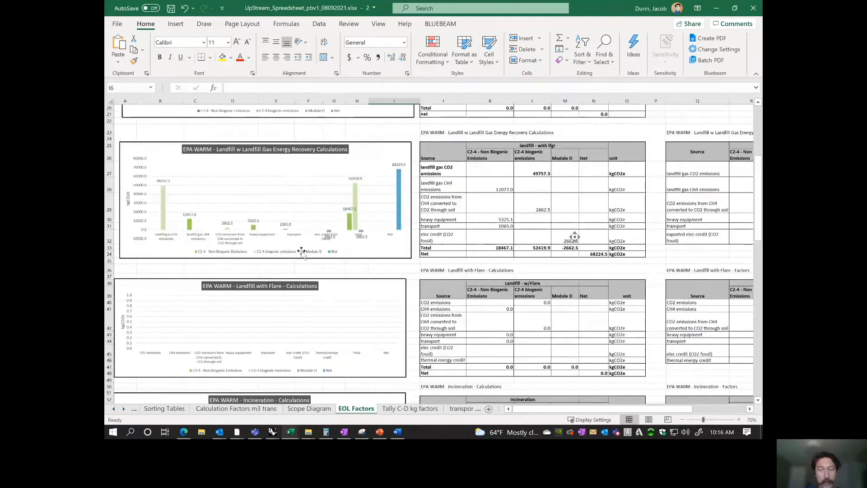
scroll(402, 271, "up", 5)
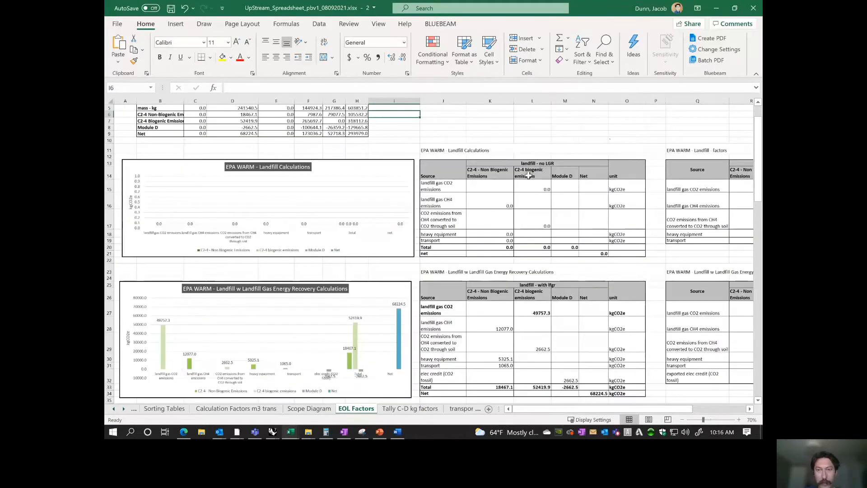
- Examine the EPA WARM landfill with gas energy recovery calculations table and the total non-biogenic emissions in its chart
left_click(545, 286)
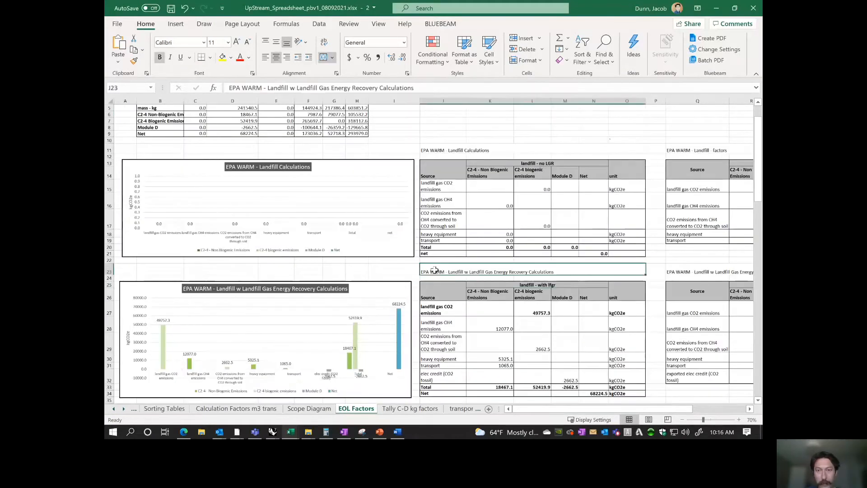
left_click(434, 271)
scroll(503, 285, "down", 1)
scroll(503, 285, "down", 1)
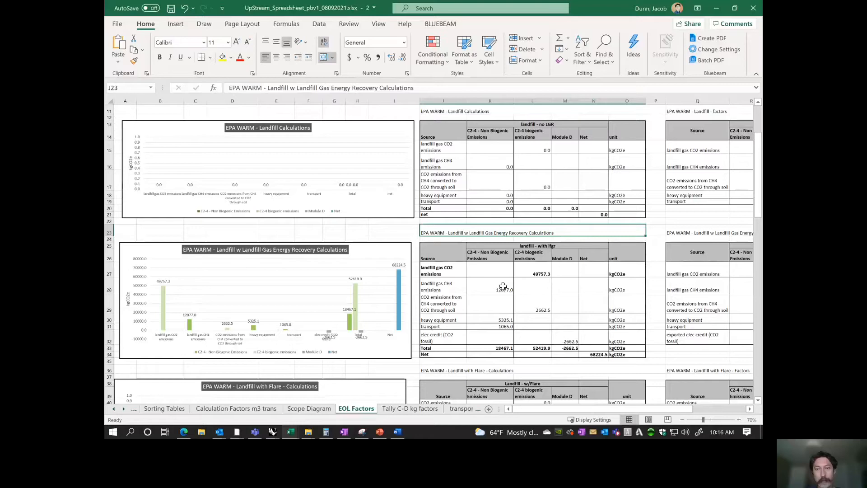
scroll(509, 264, "down", 2)
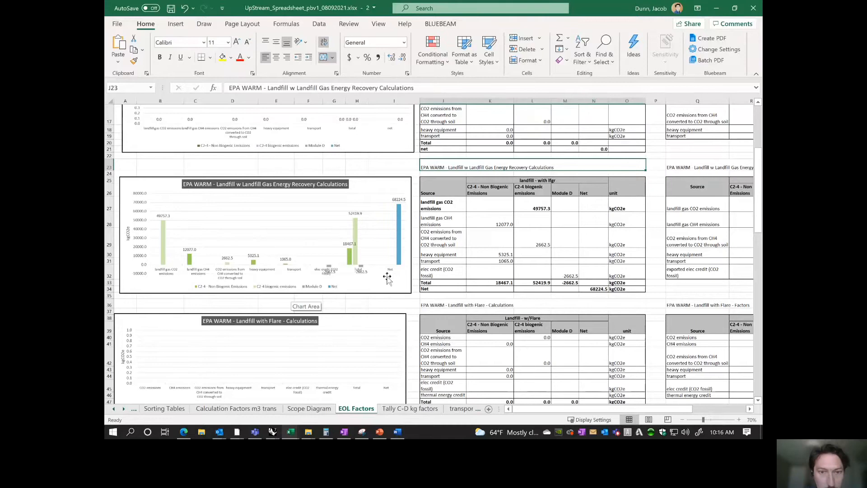
mouse_move(349, 258)
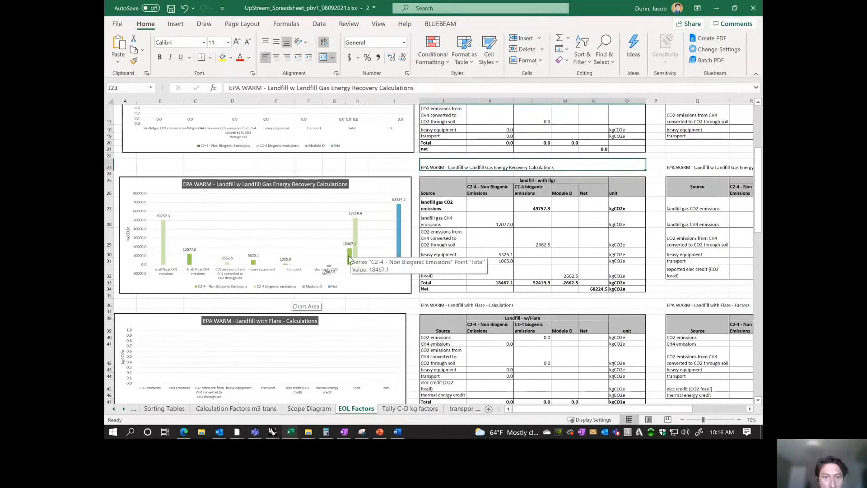
- Return to the Scenario 1 - Calc Sheet and examine the total emissions in the Custom End of Life Scenarios chart
left_click(114, 408)
left_click(114, 409)
left_click(113, 408)
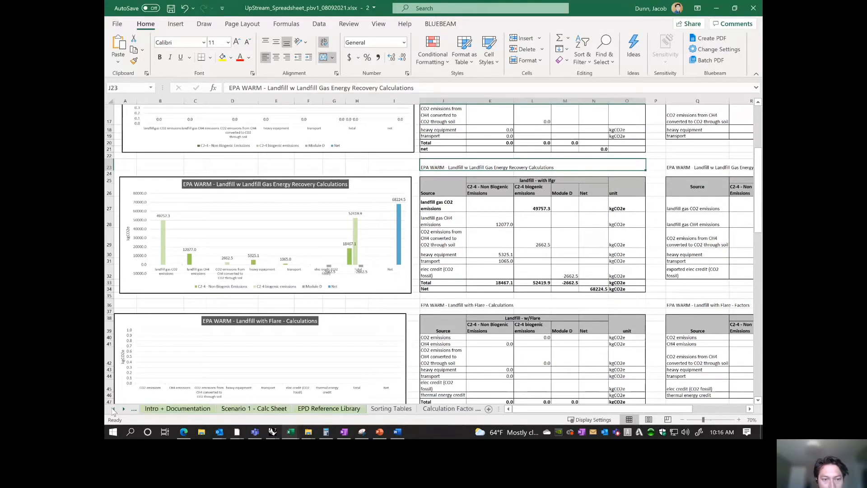
left_click(282, 408)
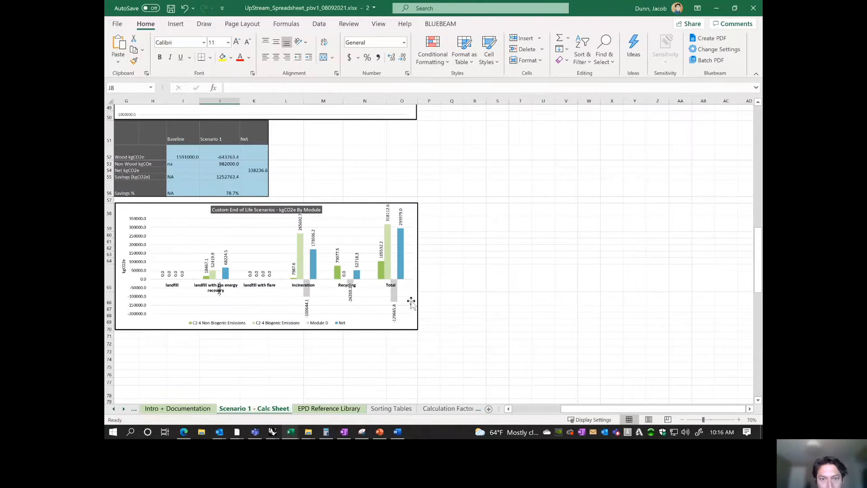
mouse_move(387, 274)
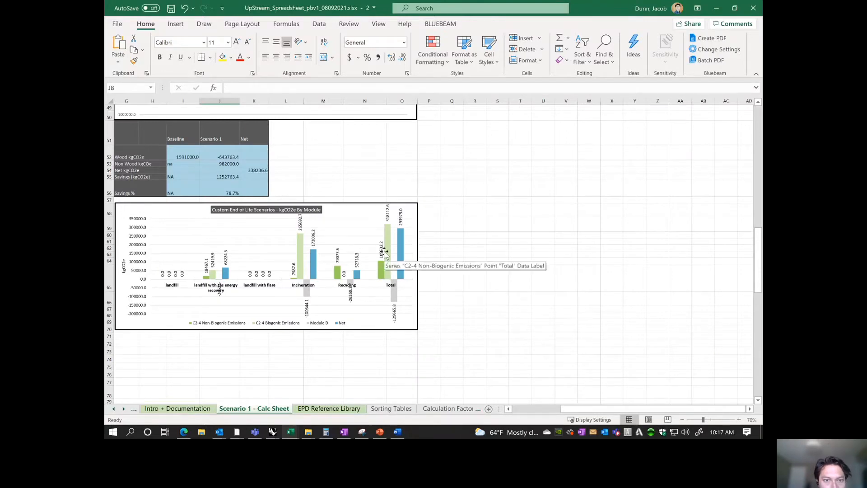
- Reopen the EOL Factors sheet, review the landfill gas energy recovery chart, and select cells A23 to I23 above it
left_click(125, 409)
left_click(124, 409)
left_click(306, 409)
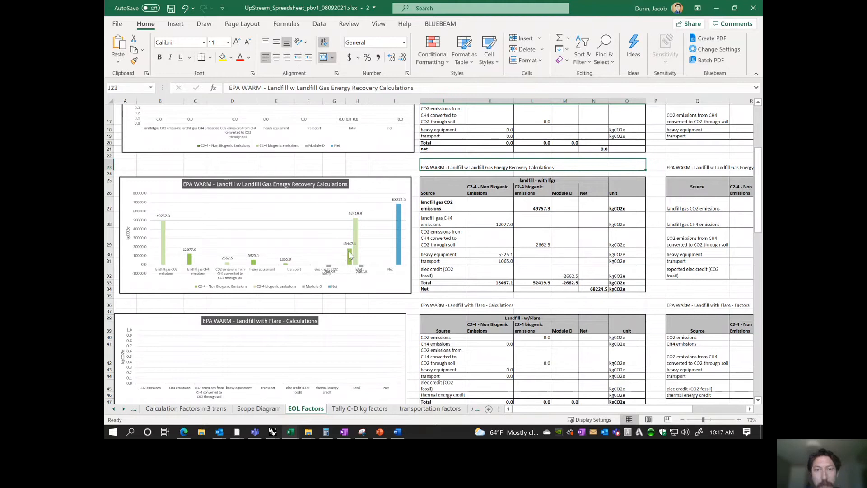
mouse_move(349, 255)
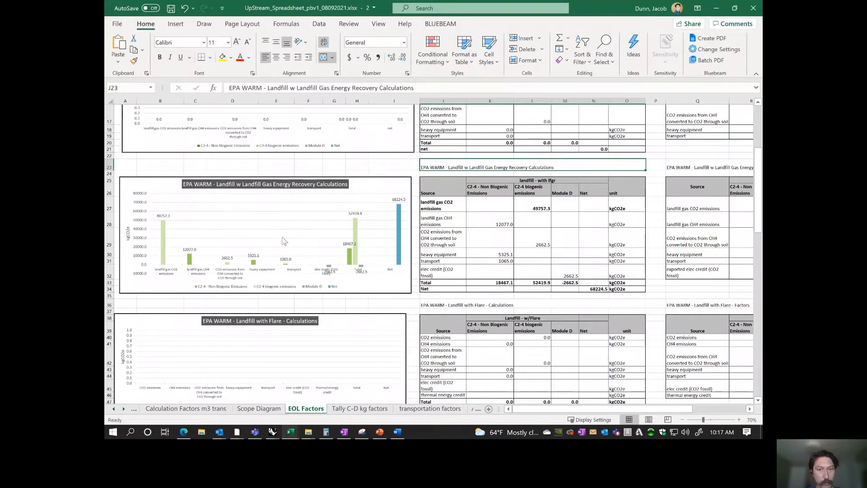
left_click(324, 166)
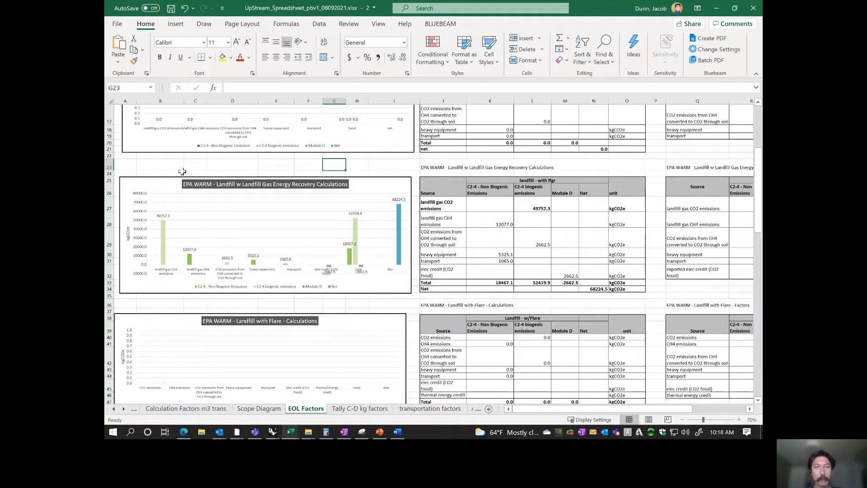
left_click_drag(133, 166, 407, 169)
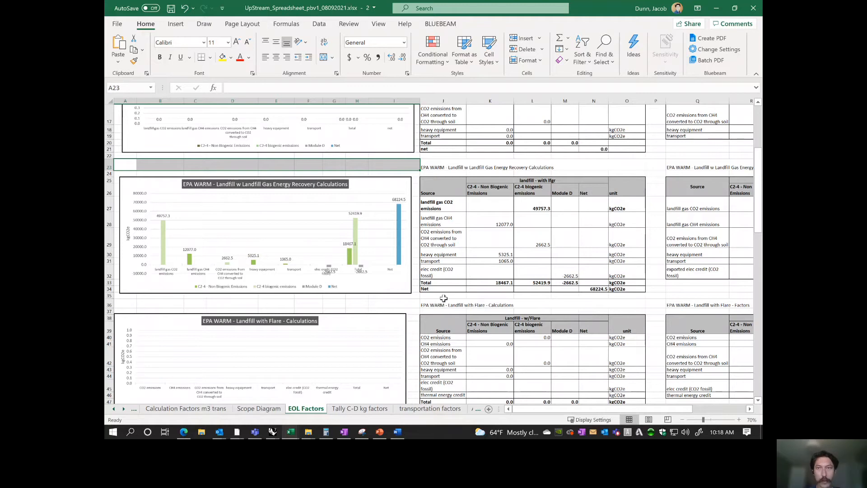
- Restore the workbook windows to a side-by-side view and show the Scenario 1 - Calc Sheet instead of EOL Factors
left_click(735, 8)
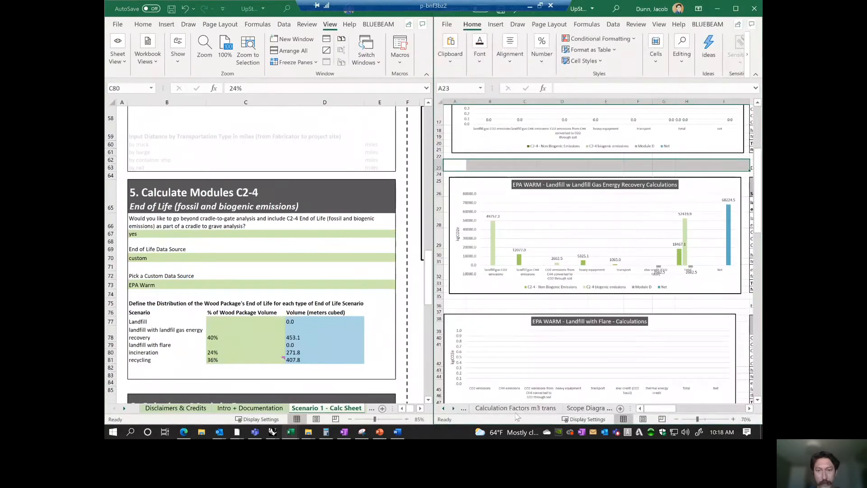
left_click(442, 408)
left_click(442, 408)
left_click(442, 409)
left_click(567, 409)
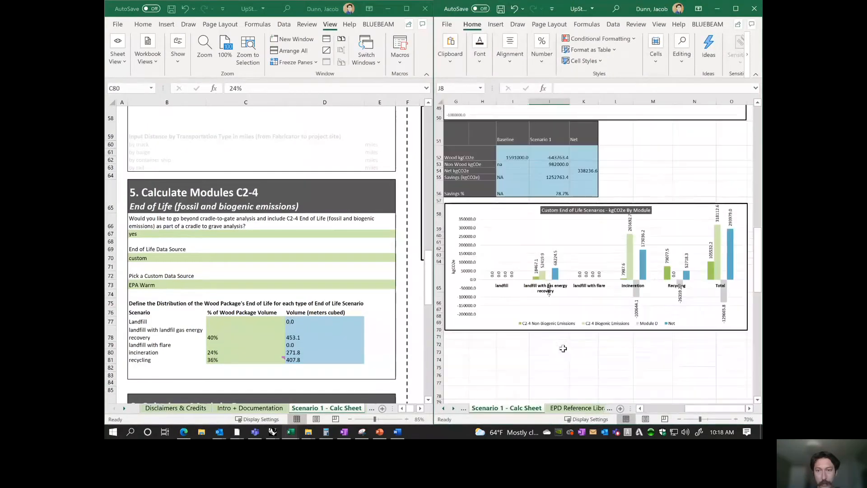
- Set the custom end-of-life data source in B73 to Tally and inspect the Module D recycling bar in the custom scenarios chart
left_click(243, 327)
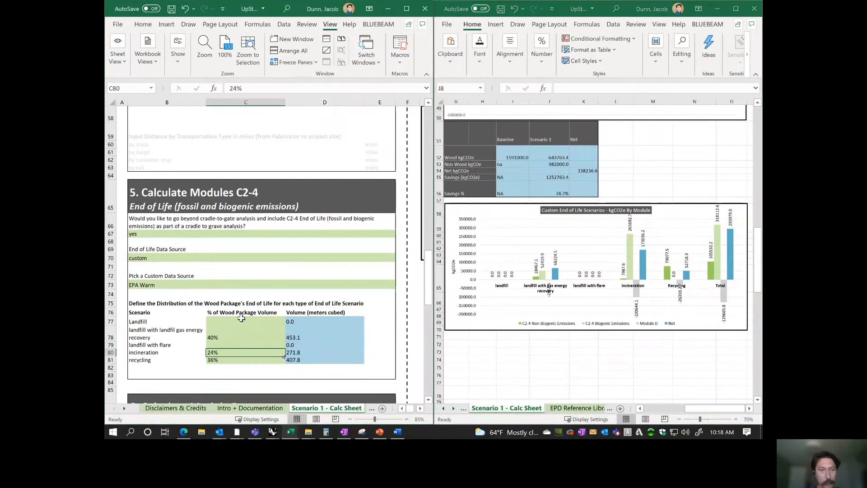
left_click(315, 286)
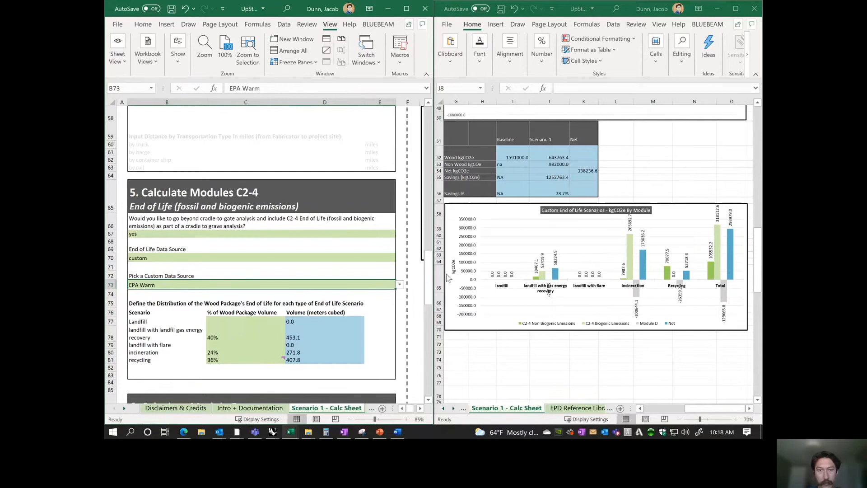
left_click(400, 284)
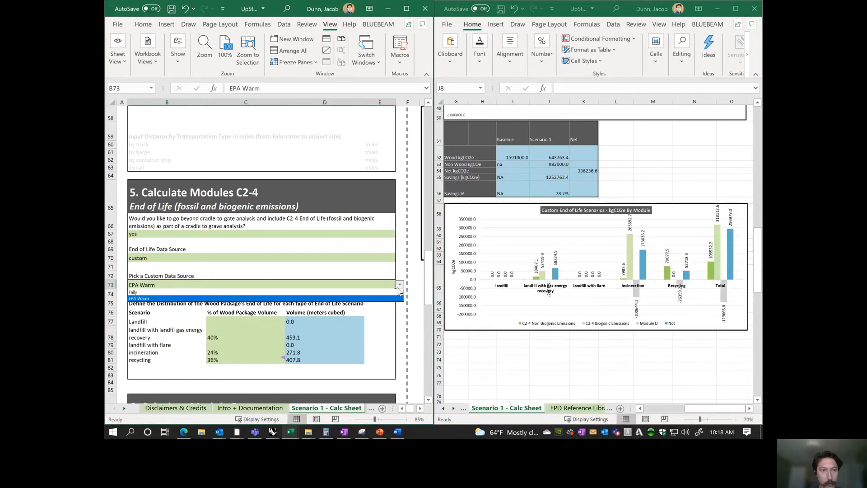
left_click(348, 292)
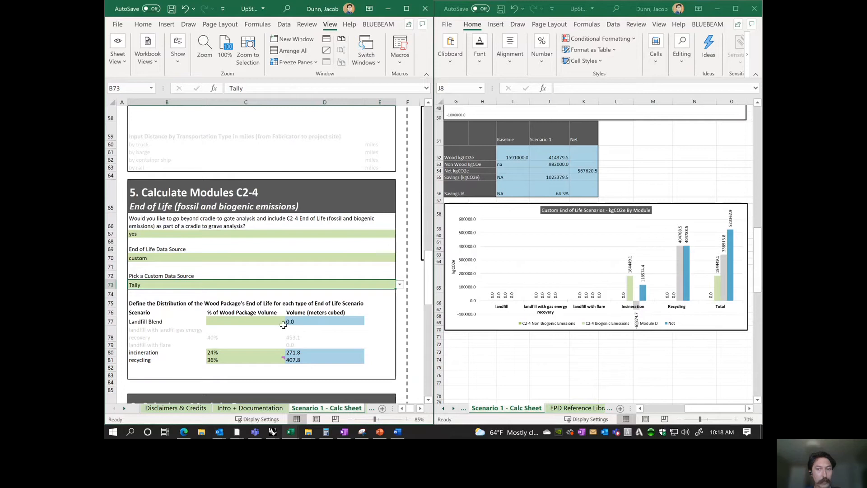
left_click(203, 266)
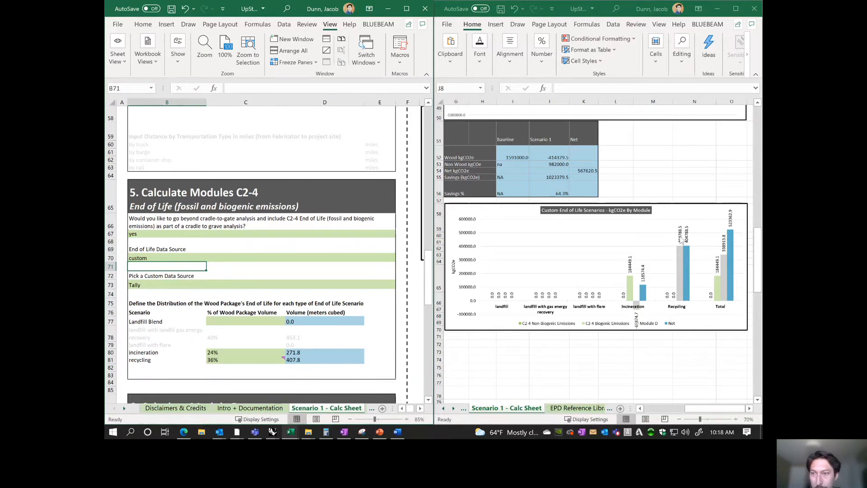
mouse_move(681, 286)
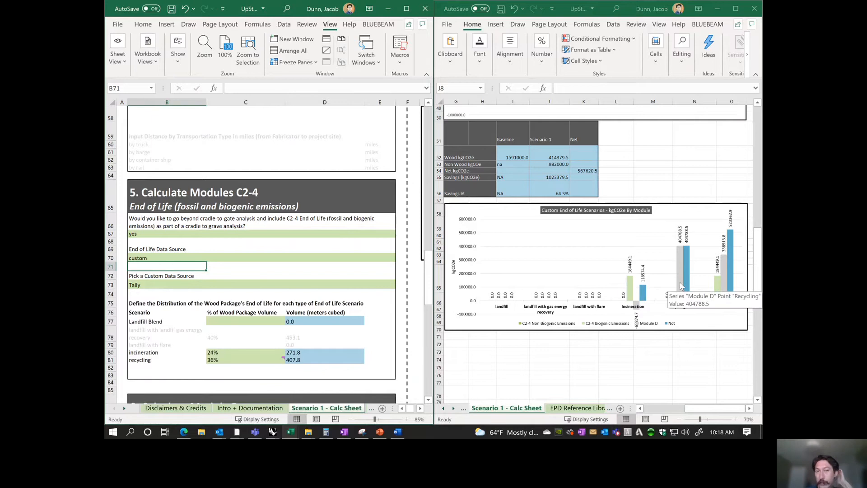
- Copy the label "Pick a Custom Data Source" from B72 and search for it in the UpStream documentation in Word
left_click(172, 276)
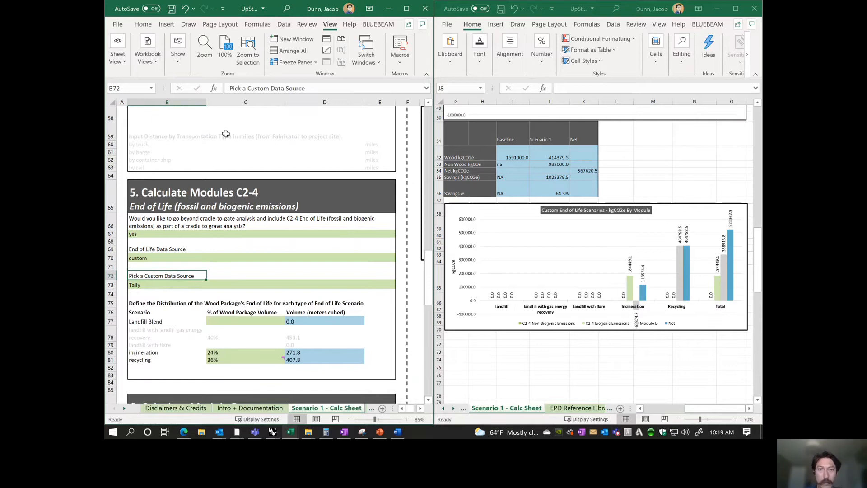
left_click_drag(314, 90, 229, 88)
key("ctrl+c")
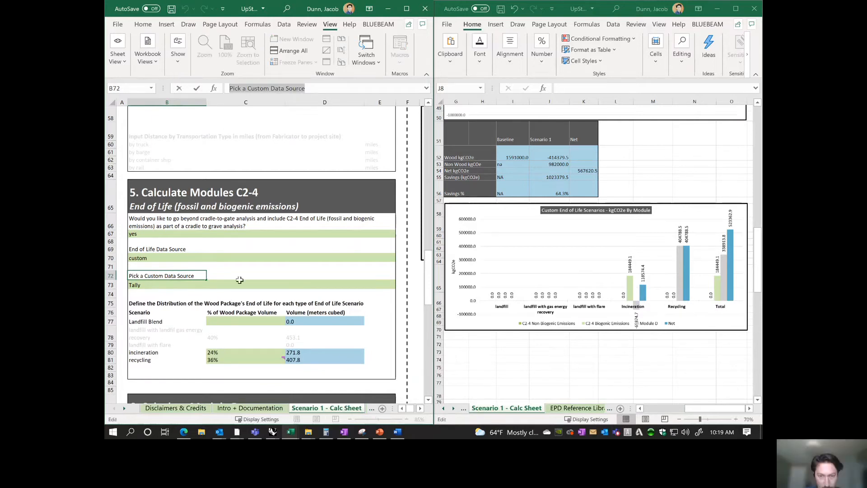
left_click(397, 432)
key("ctrl+v")
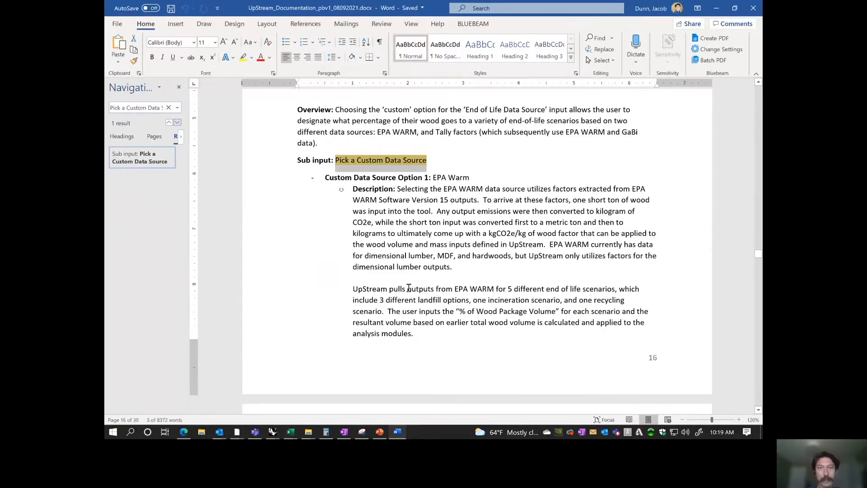
- Review the Step 5 custom options overview, highlighting the Pick a Custom Data Source sub input and the EPA Warm option heading
left_click(581, 213)
scroll(581, 213, "up", 3)
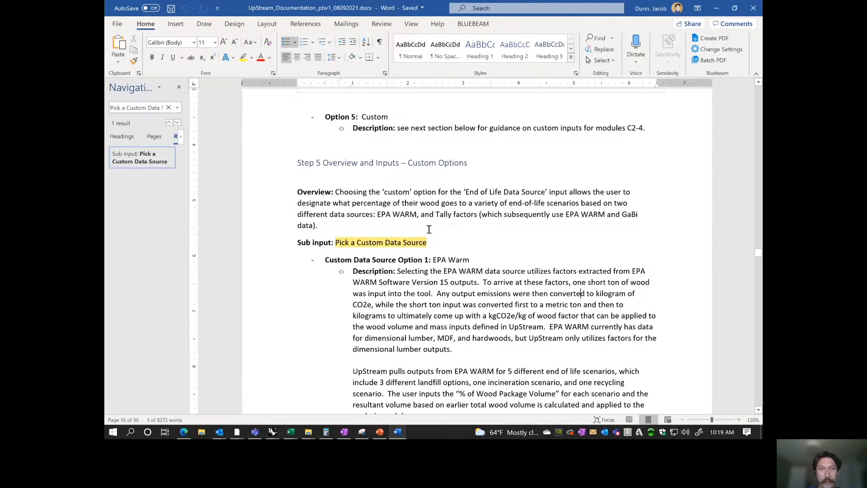
left_click(353, 197)
left_click_drag(302, 241, 433, 244)
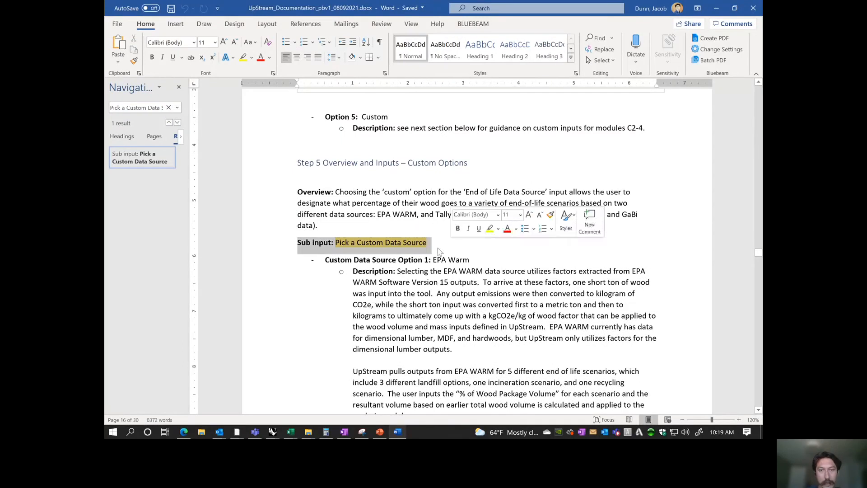
left_click_drag(326, 260, 474, 259)
- Survey the EPA WARM landfill, flare, incineration and recycling scenario descriptions and their factor tables in the documentation
scroll(469, 304, "down", 12)
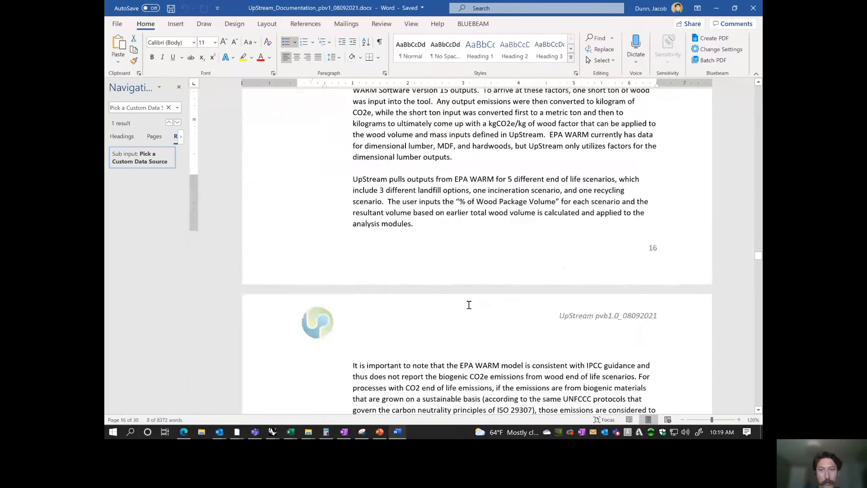
scroll(407, 265, "down", 10)
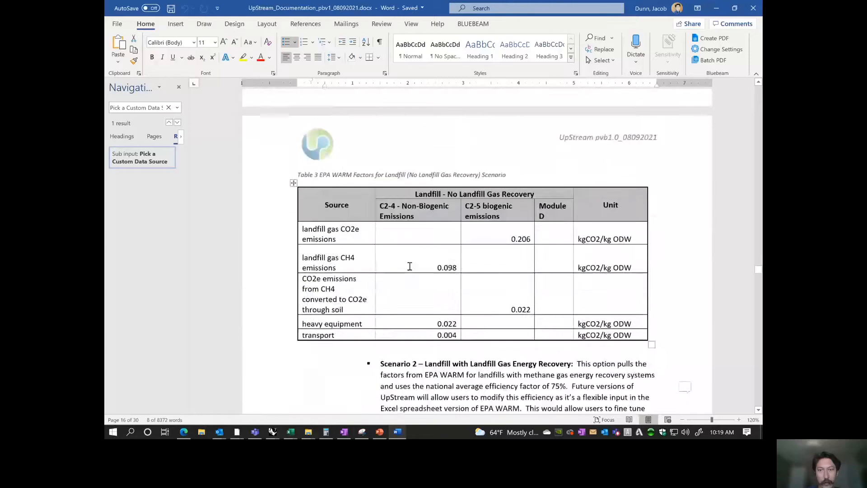
scroll(409, 265, "down", 2)
scroll(412, 265, "down", 1)
scroll(425, 260, "down", 6)
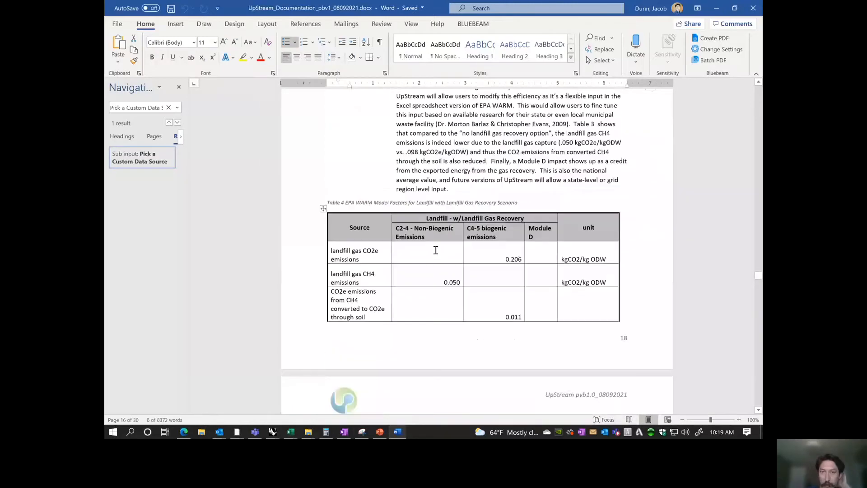
scroll(435, 256, "down", 5)
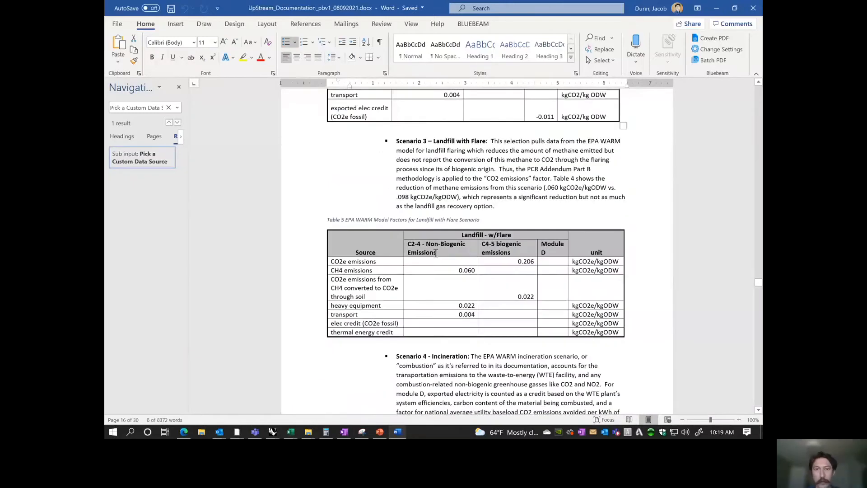
triple_click(459, 180)
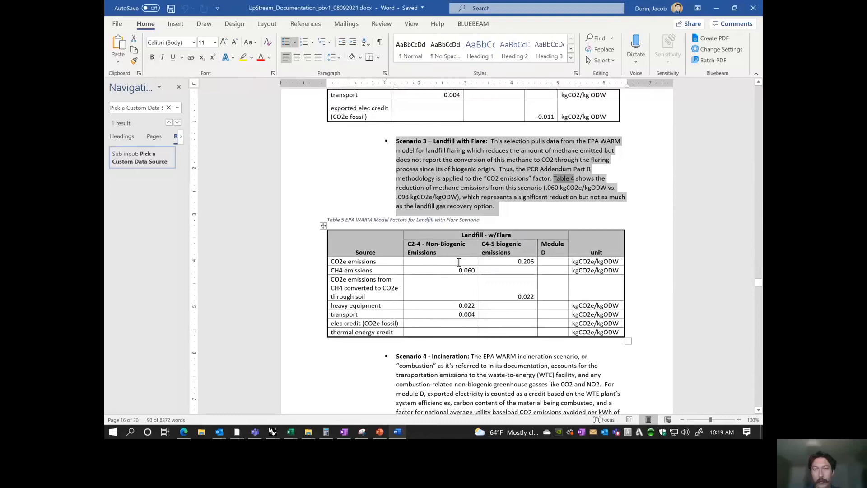
left_click(526, 155)
scroll(526, 181, "down", 5)
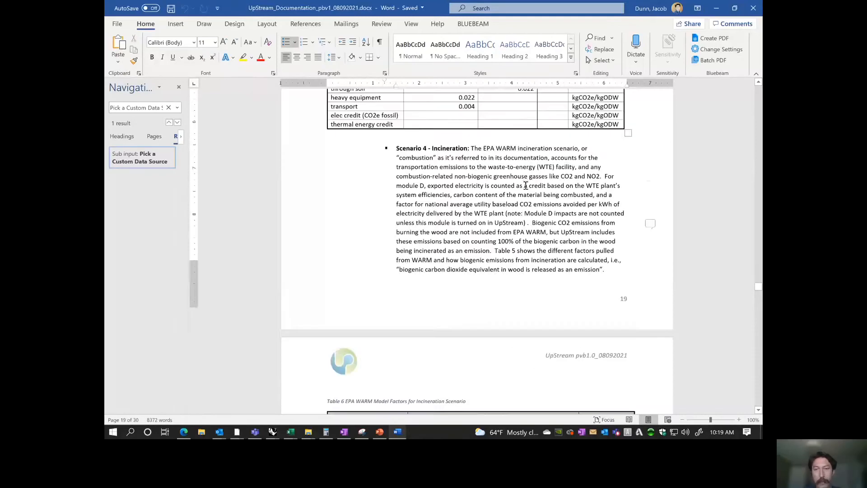
scroll(526, 186, "down", 10)
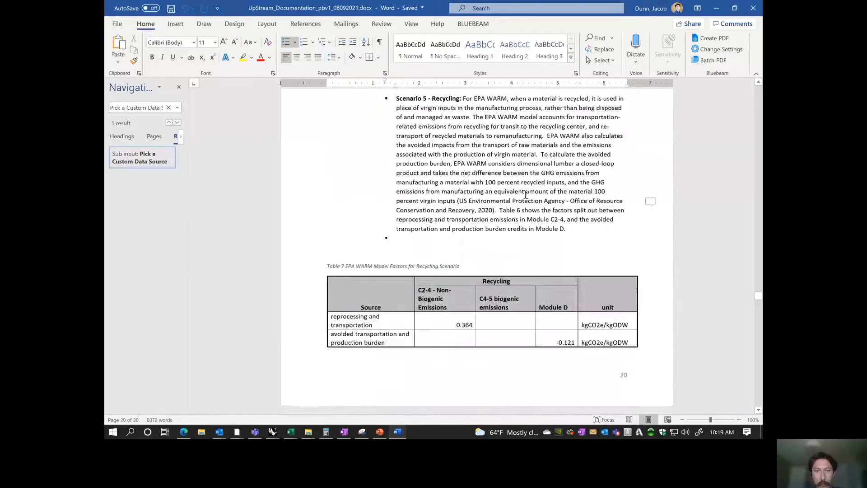
- Review the Tally custom data source description and its landfill blend and incineration factor tables
scroll(525, 194, "down", 7)
scroll(542, 191, "down", 7)
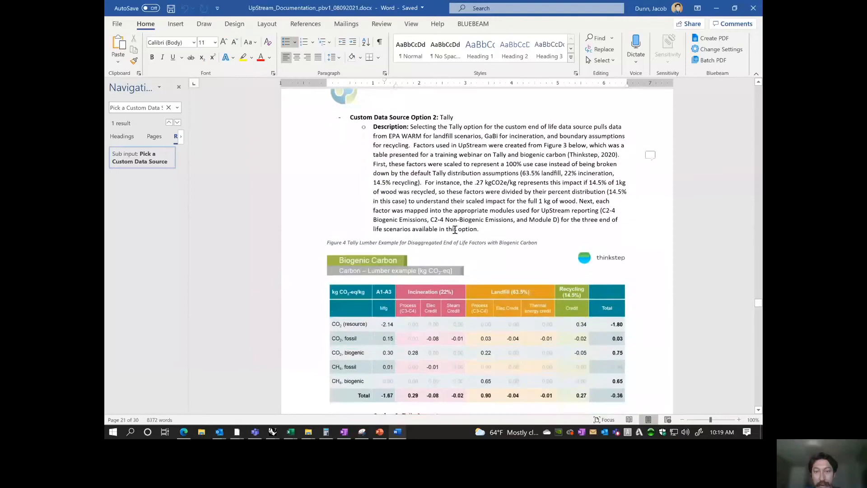
scroll(455, 233, "down", 9)
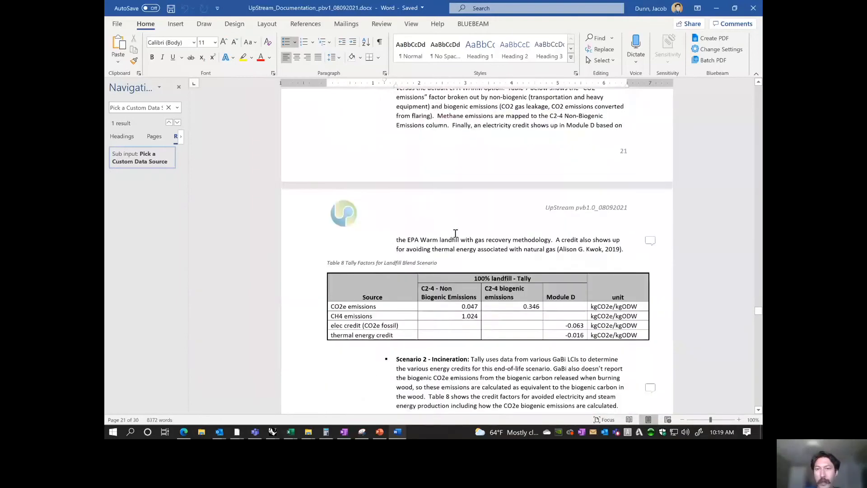
scroll(456, 238, "down", 2)
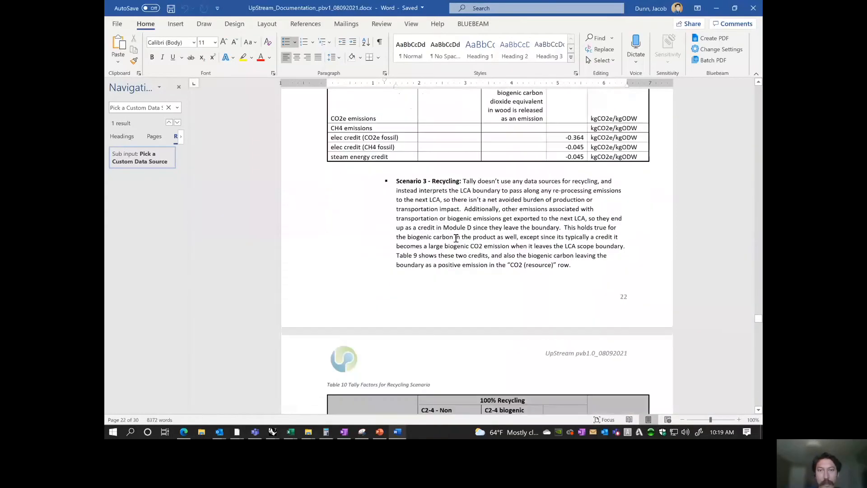
- Read Tally's Scenario 3 - Recycling paragraph, highlighting the passages on the LCA boundary, the Module D credit and biogenic carbon
left_click(465, 197)
scroll(465, 197, "up", 2, "ctrl")
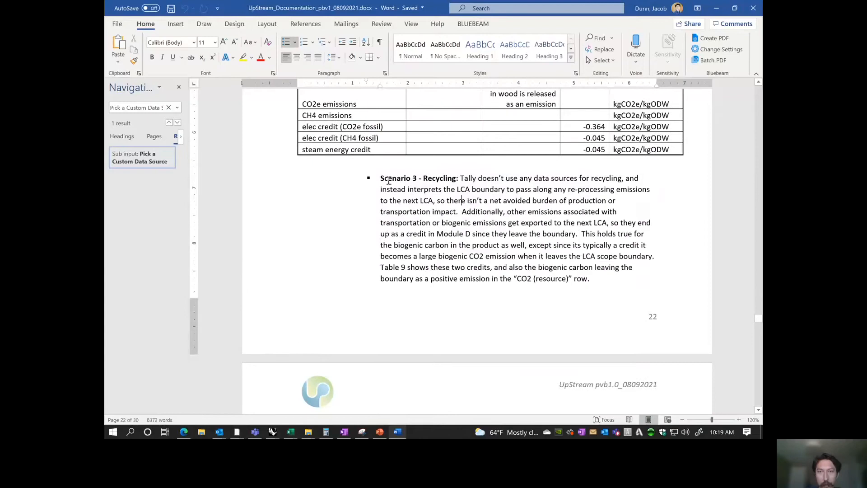
left_click_drag(389, 181, 588, 285)
left_click(478, 198)
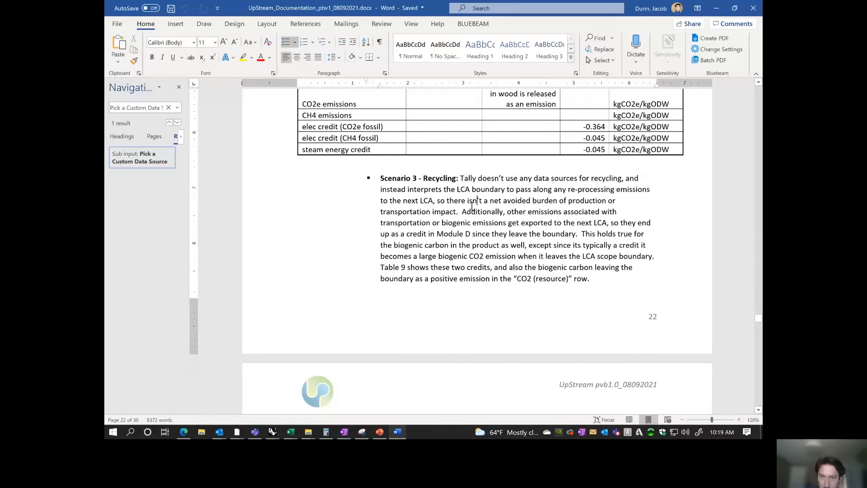
left_click_drag(467, 189, 552, 190)
left_click(457, 212)
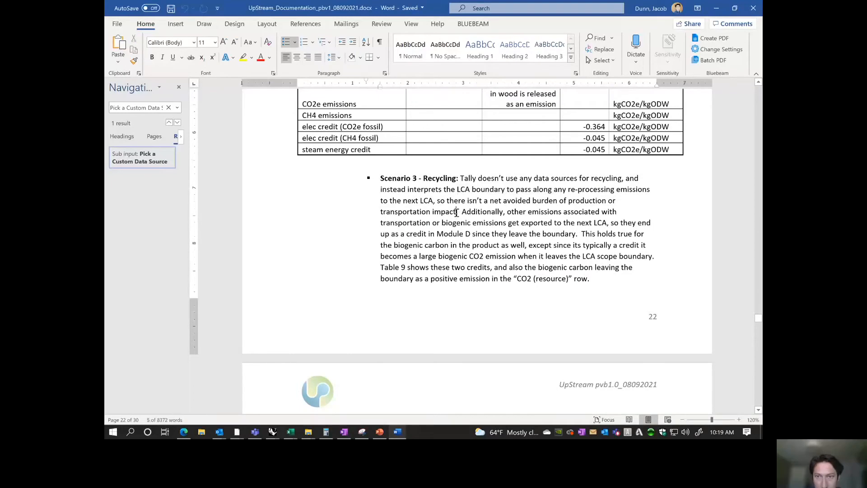
left_click_drag(462, 213, 551, 234)
left_click(459, 245)
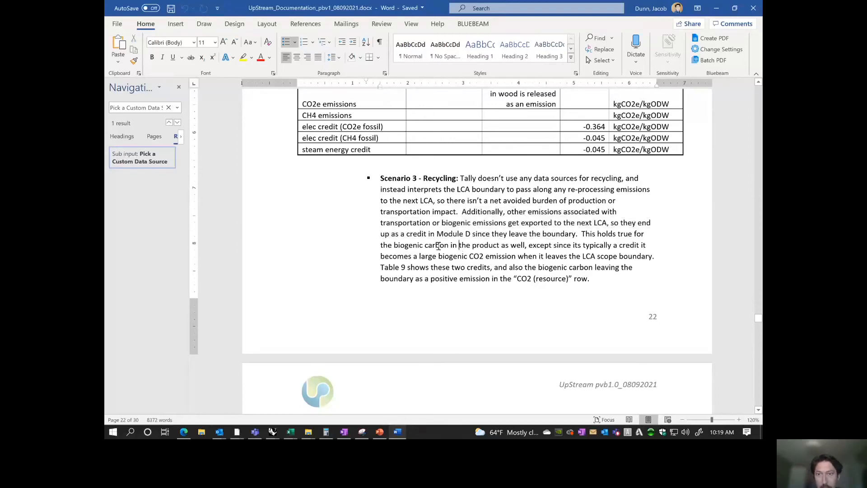
left_click_drag(383, 247, 643, 261)
left_click(656, 255)
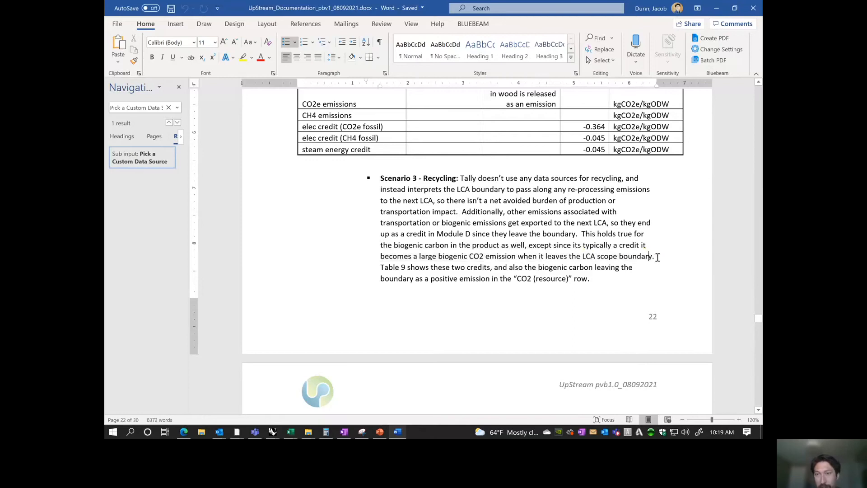
left_click(584, 235, "shift")
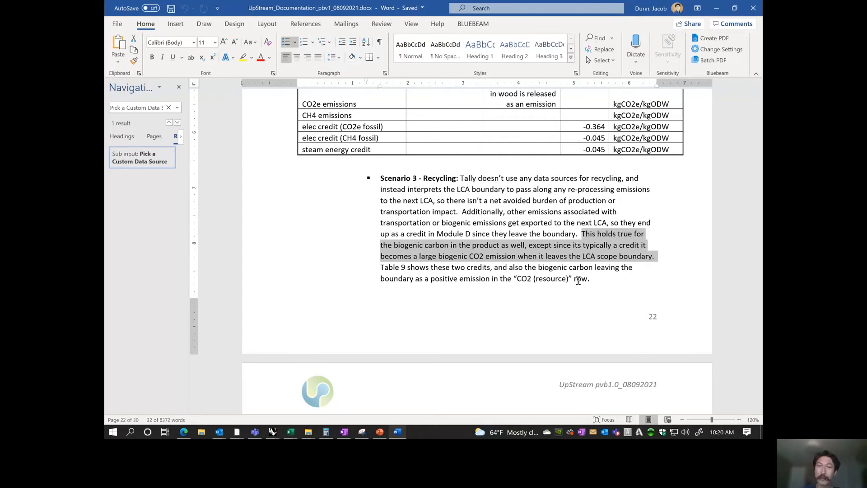
key("Delete")
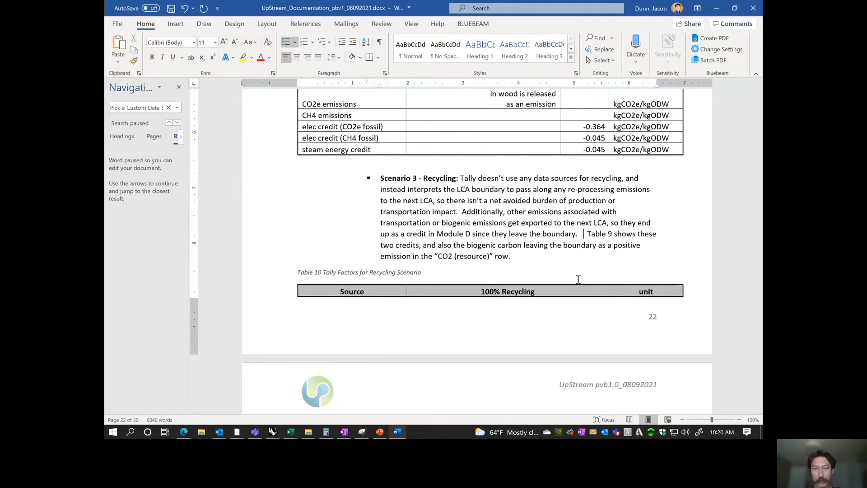
key("ctrl+z")
left_click(506, 245)
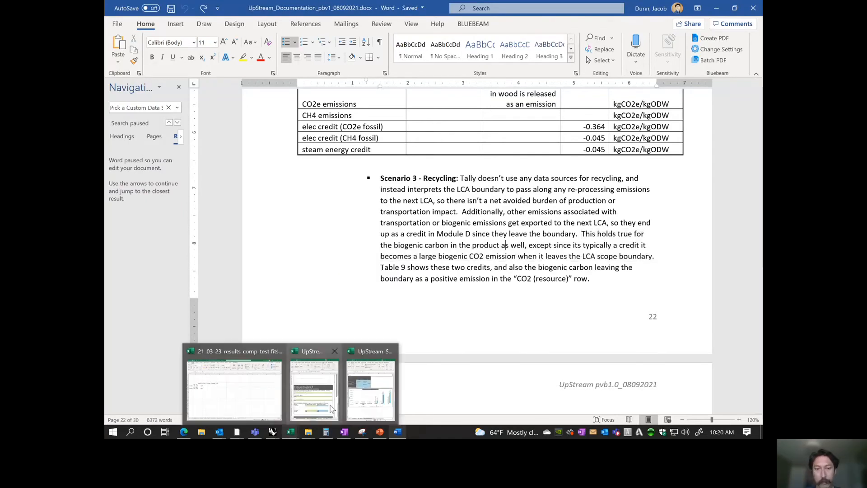
- Switch back to both Excel workbook windows and inspect the Landfill Blend and landfill gas energy recovery percentage cells, C77 and C78
left_click(298, 420)
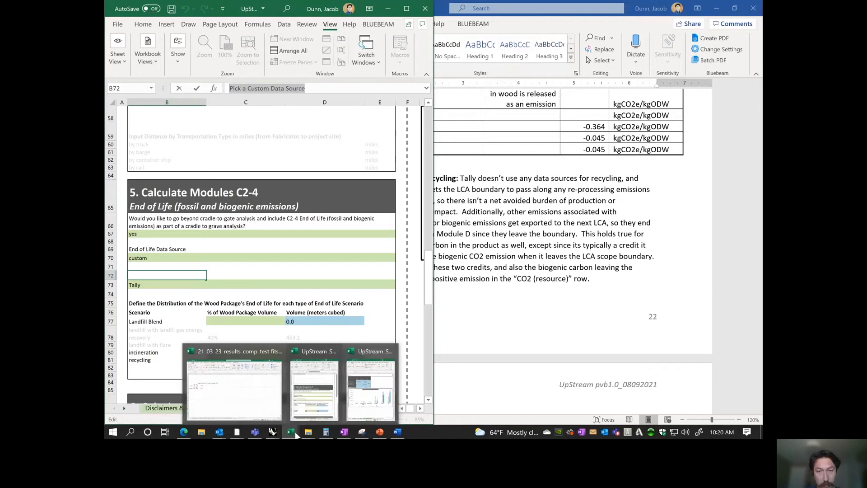
left_click(382, 394)
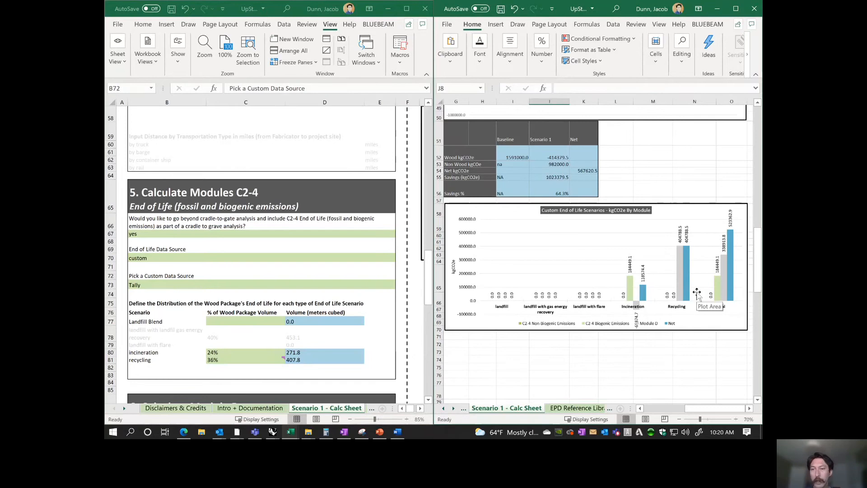
left_click(215, 319)
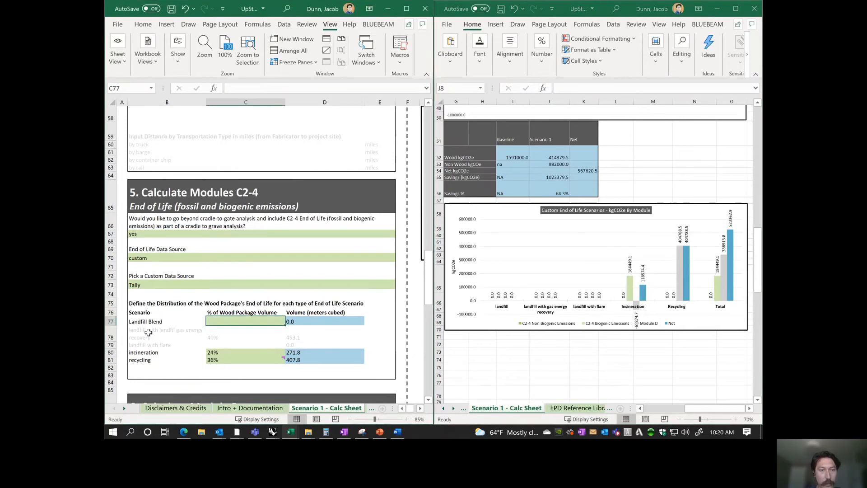
left_click(224, 336)
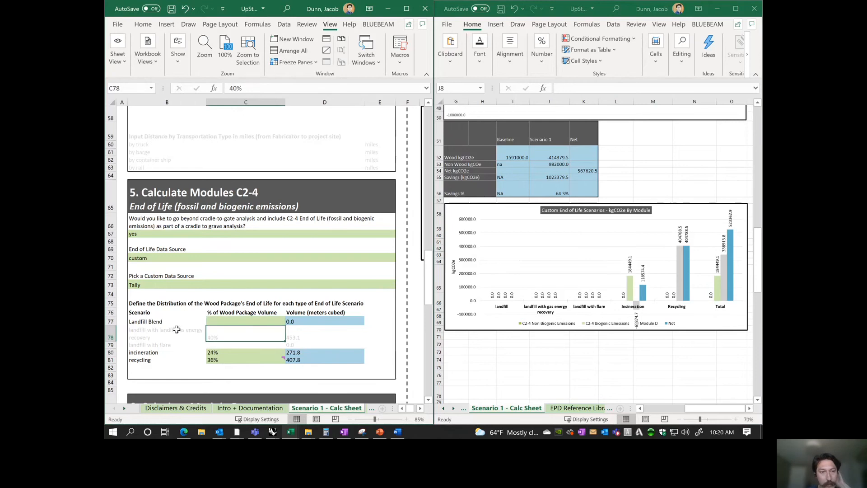
- Set the Landfill Blend share of wood package volume to 40% and review the Scenario 1 results by life cycle stage
left_click(221, 322)
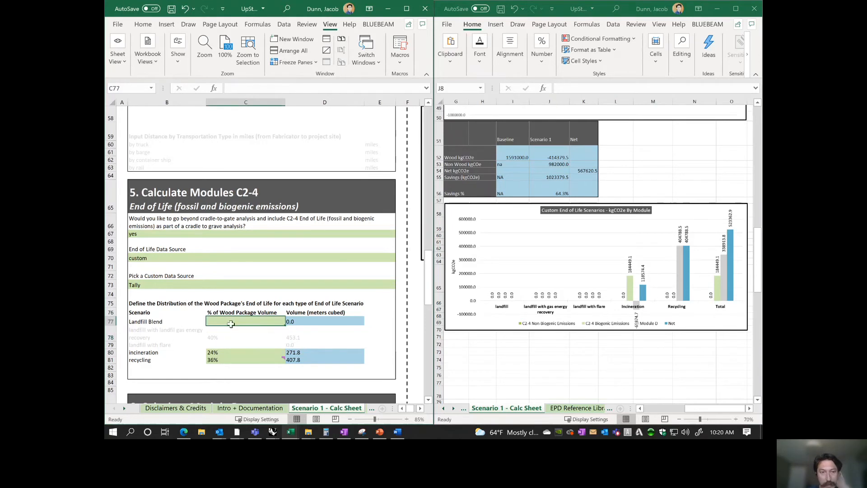
type("40")
left_click(228, 338)
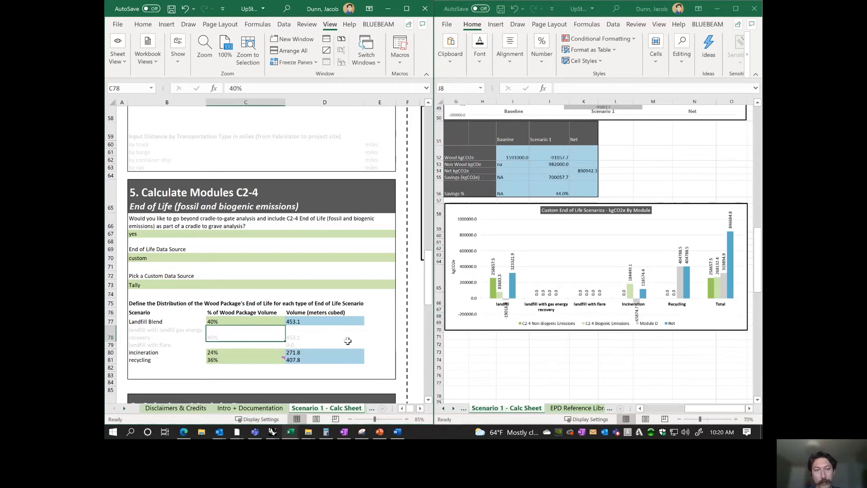
left_click(185, 333)
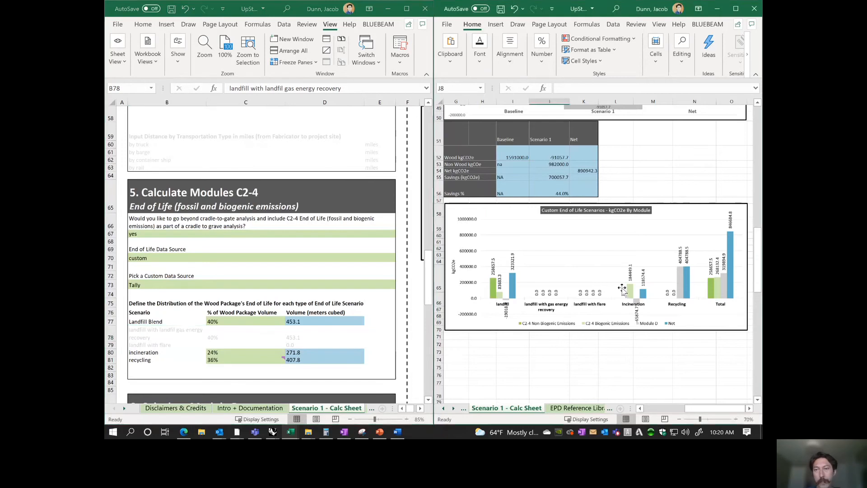
scroll(641, 226, "up", 15)
left_click(613, 117)
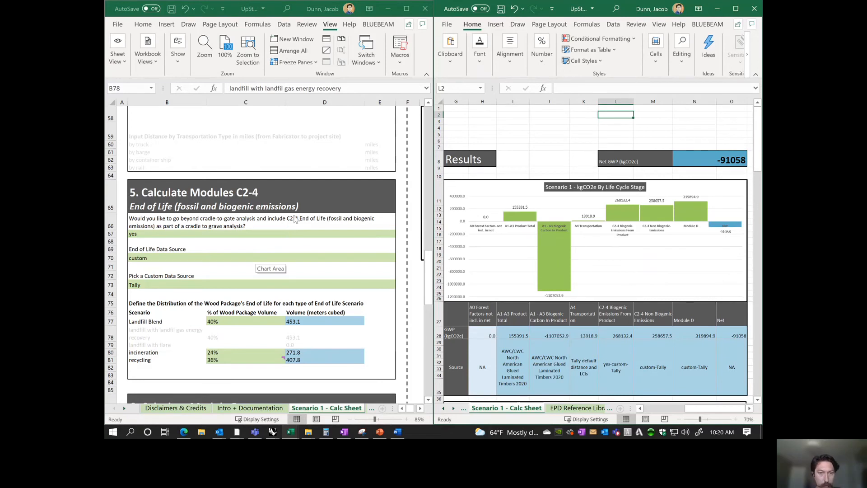
- Show the Disclaimers & Credits sheet in the first workbook window and maximize that window
left_click(319, 231)
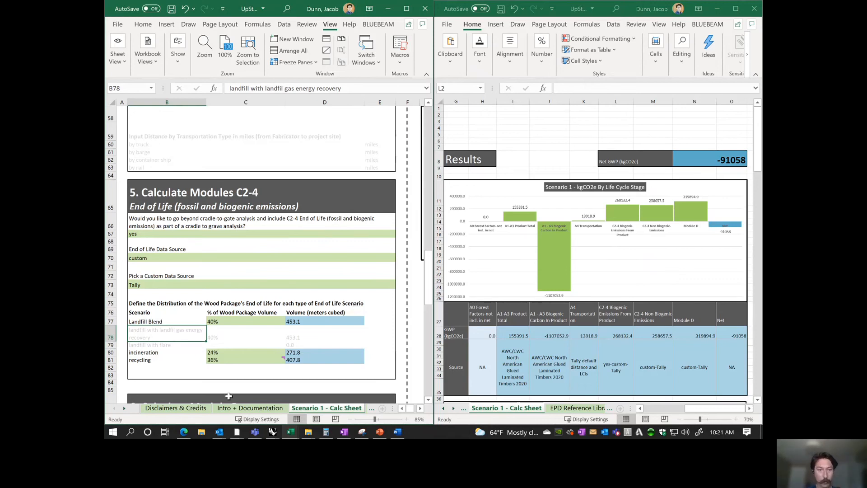
left_click(176, 407)
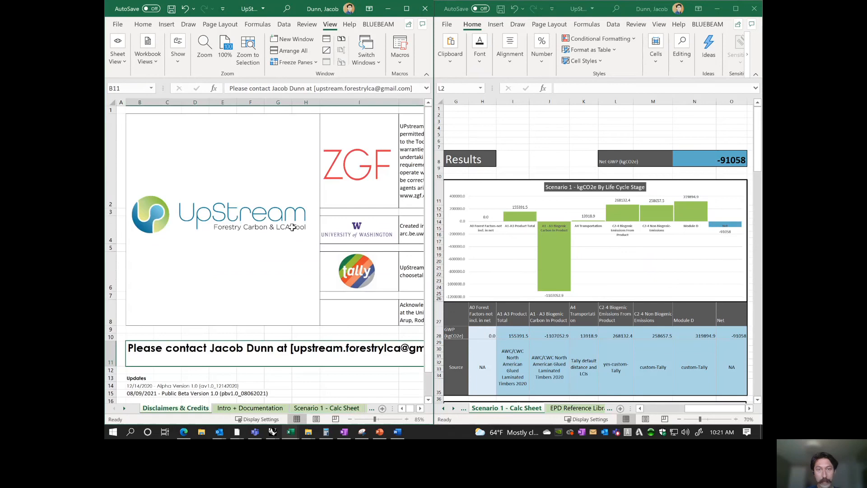
left_click(406, 9)
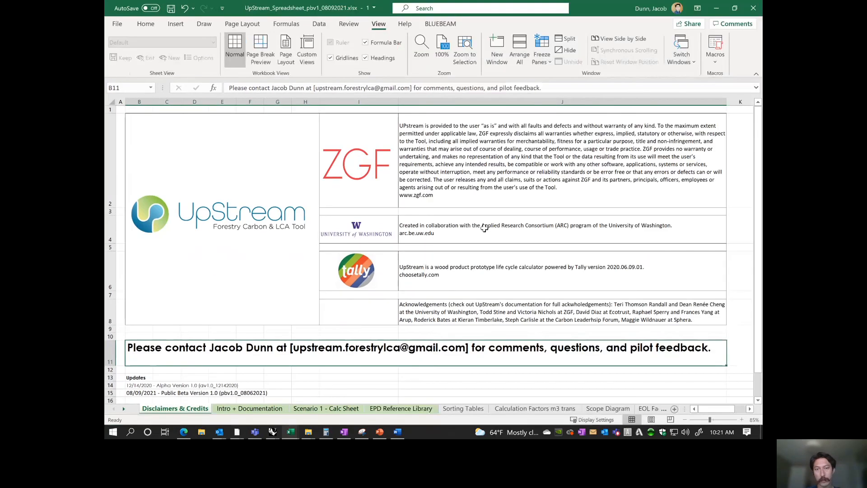